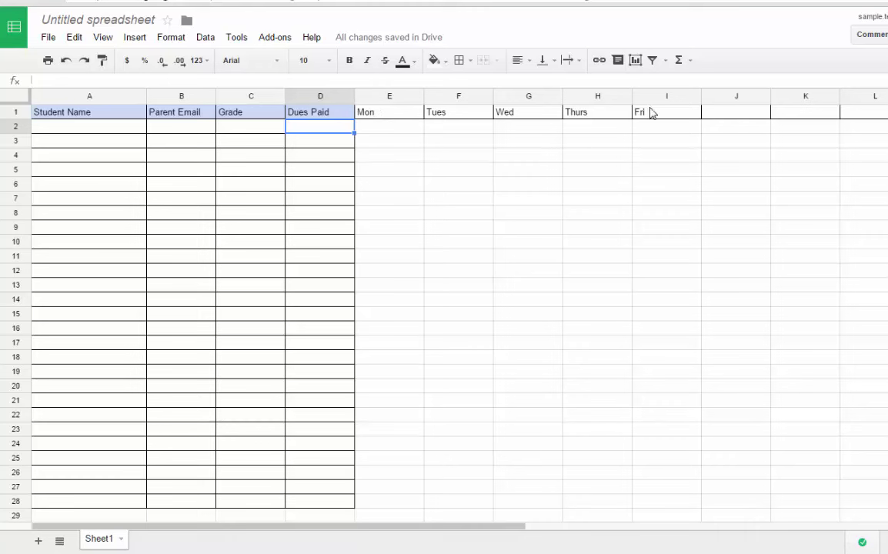
Copy the Mon to Fri headings from E1:I1 and paste them into J1:N1.
drag(383, 114, 646, 119)
key(ctrl+c)
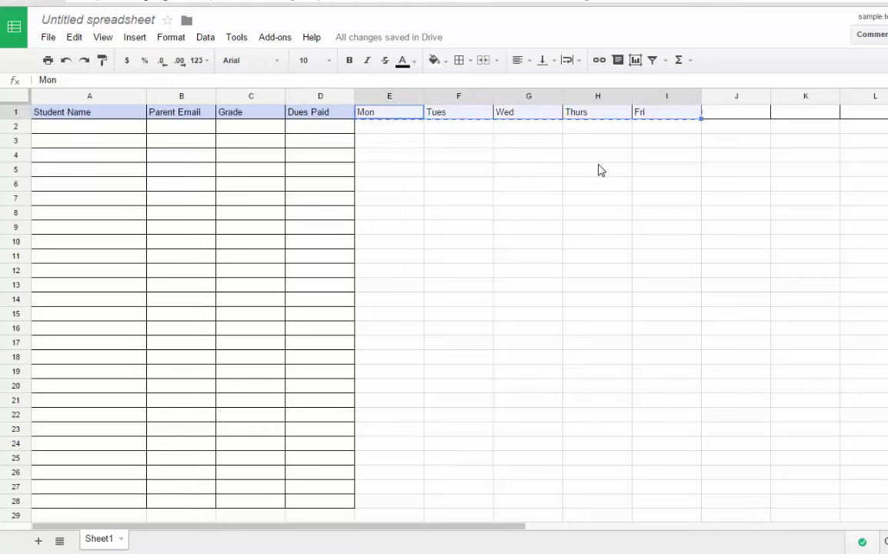
drag(501, 530, 711, 529)
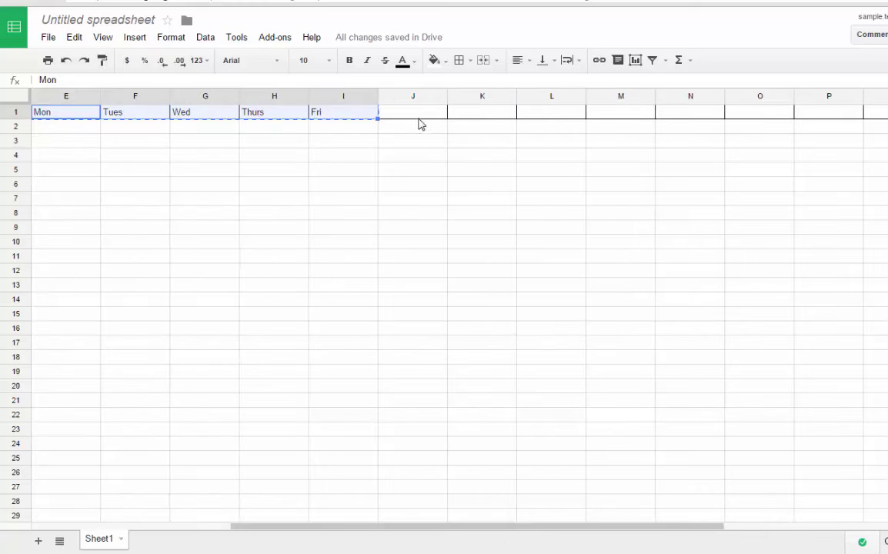
drag(416, 120, 680, 121)
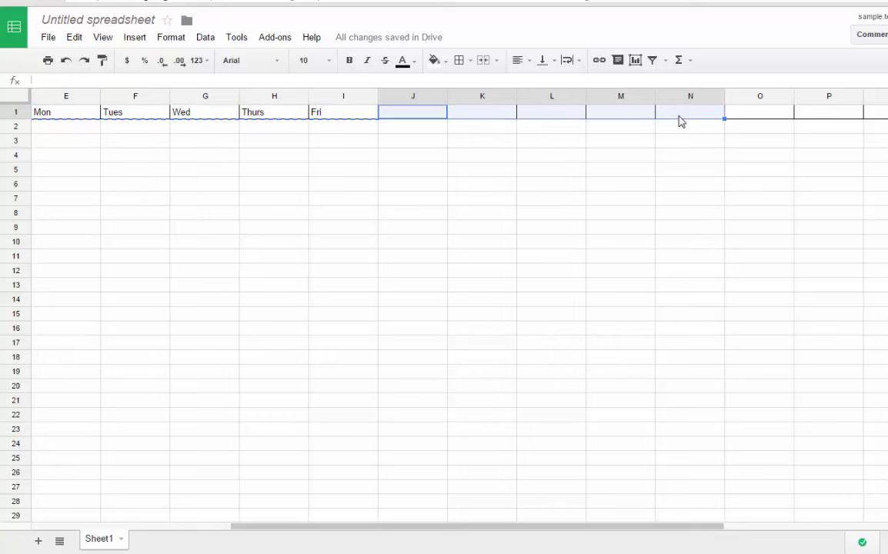
key(ctrl+v)
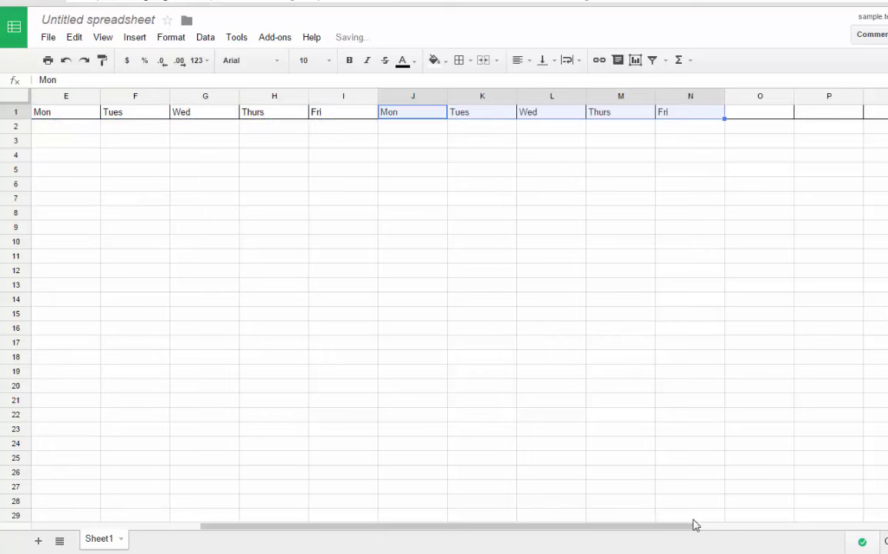
Paste the Mon to Fri headings two more times in row 1, into O1:S1 and T1:X1.
drag(694, 526, 777, 523)
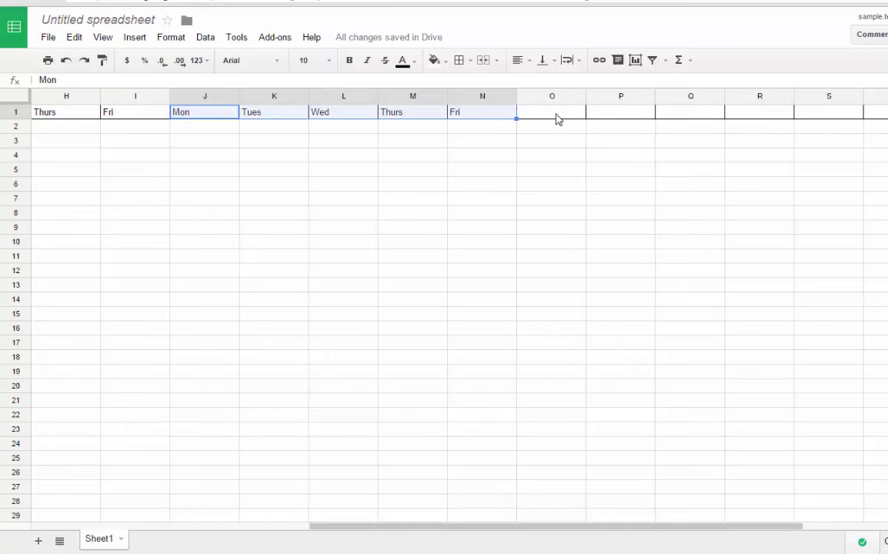
drag(554, 113, 843, 120)
key(ctrl+v)
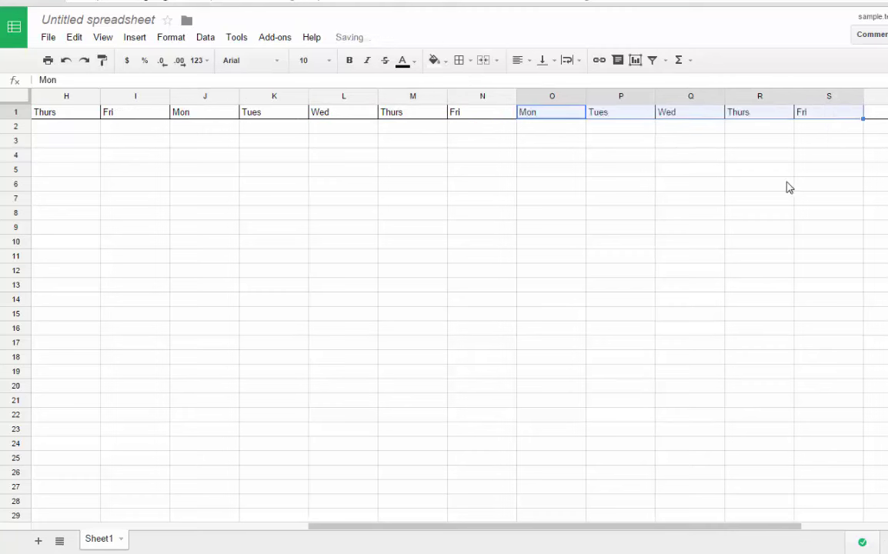
drag(743, 530, 859, 519)
click(681, 115)
drag(769, 116, 877, 115)
key(ctrl+v)
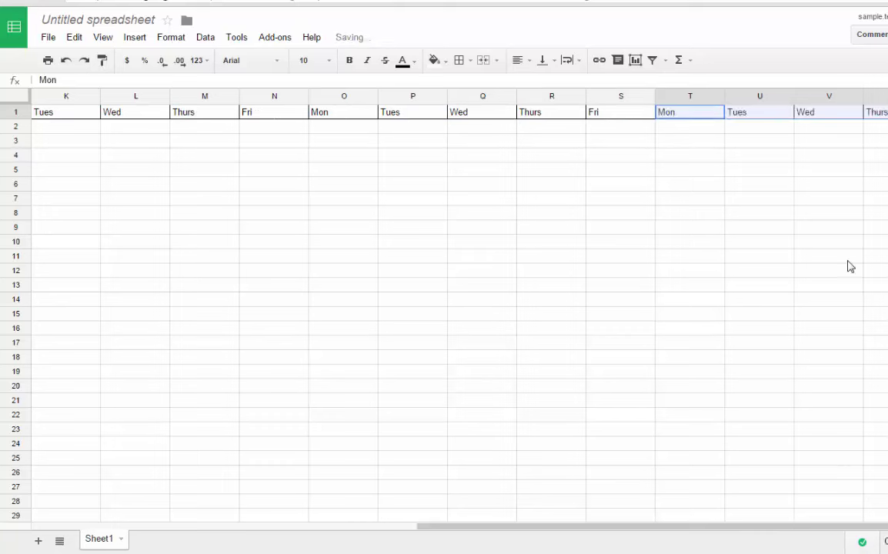
click(875, 213)
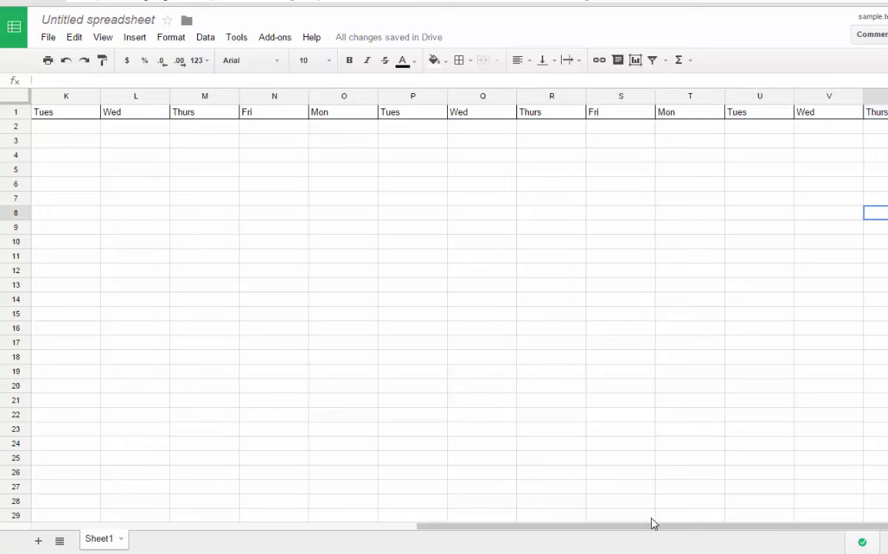
Apply all borders to the weekday area from E1 to X28.
drag(644, 529, 212, 525)
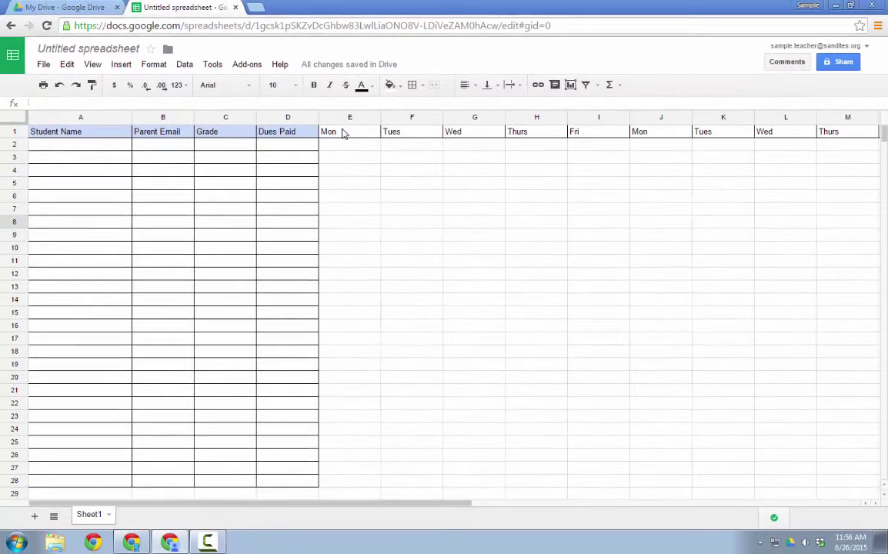
drag(375, 118, 733, 486)
click(411, 86)
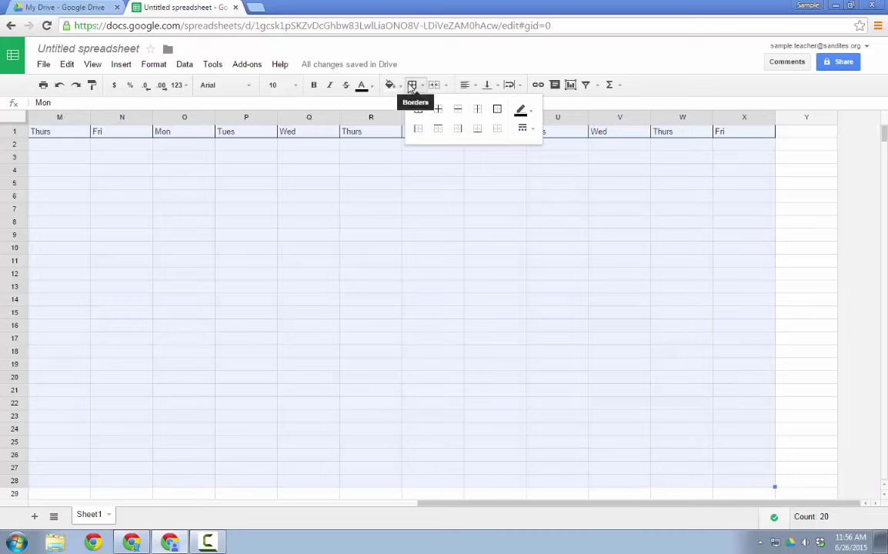
click(418, 109)
click(782, 315)
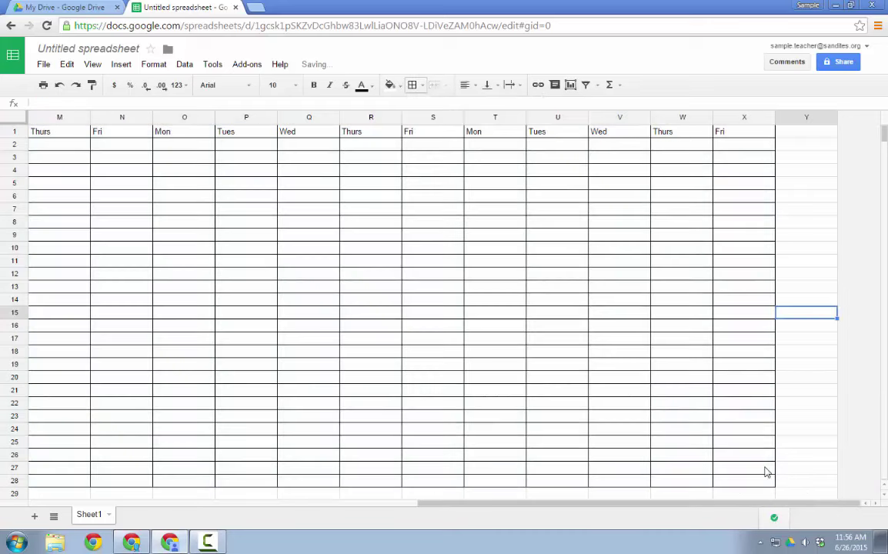
drag(755, 505, 340, 507)
drag(344, 122, 471, 133)
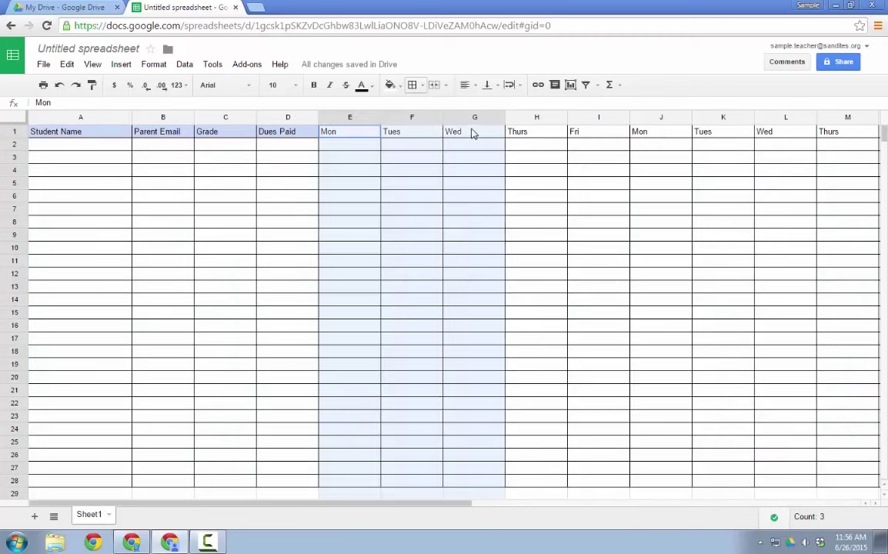
click(511, 103)
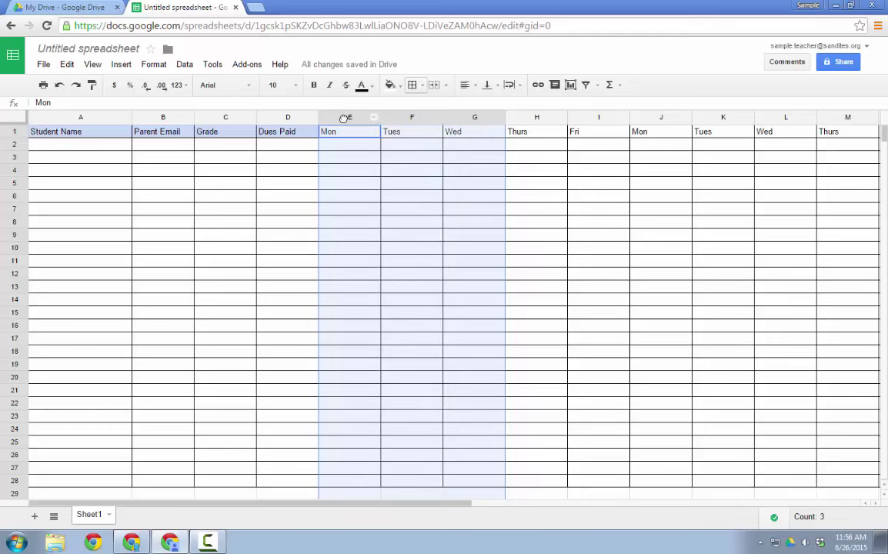
drag(346, 119, 843, 135)
click(723, 208)
Select the weekday columns E to X and resize them to a width of 25 pixels.
drag(357, 123, 846, 144)
scroll(847, 144, right, 3)
scroll(454, 308, right, 5)
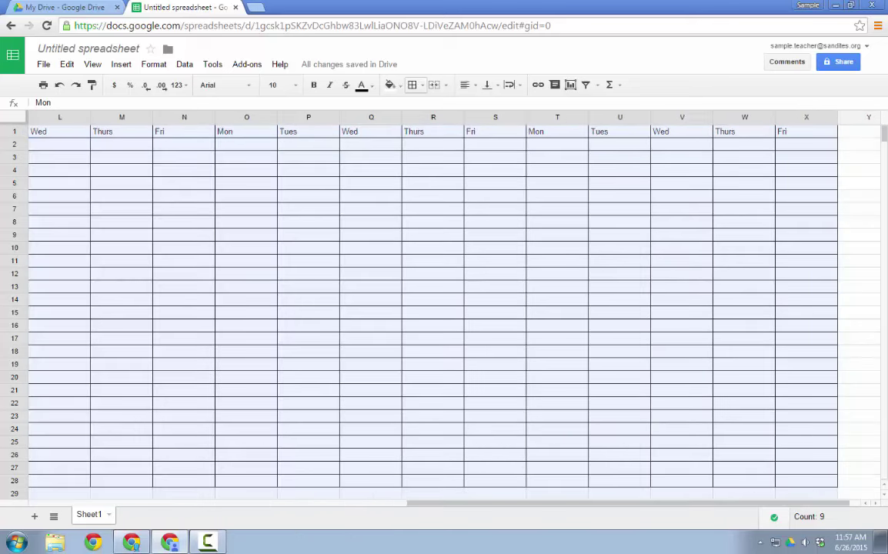
drag(757, 161, 753, 163)
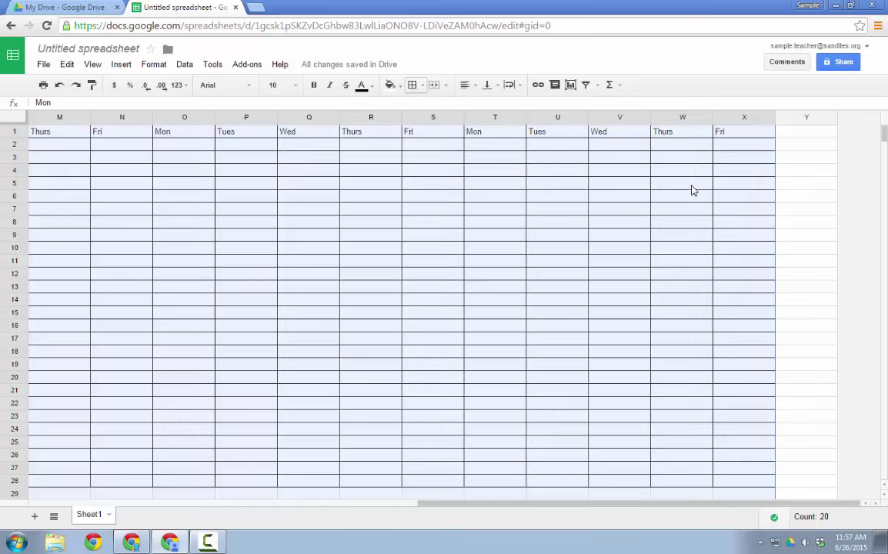
right_click(690, 191)
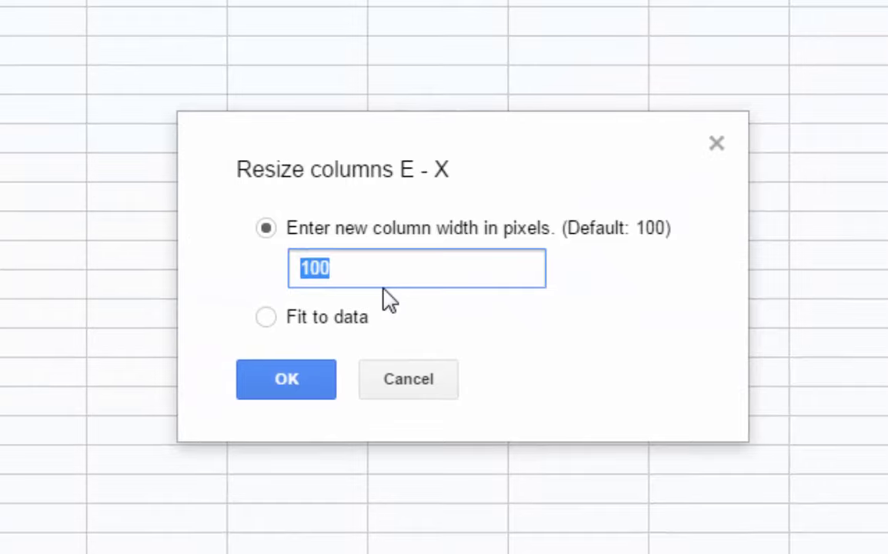
text(25)
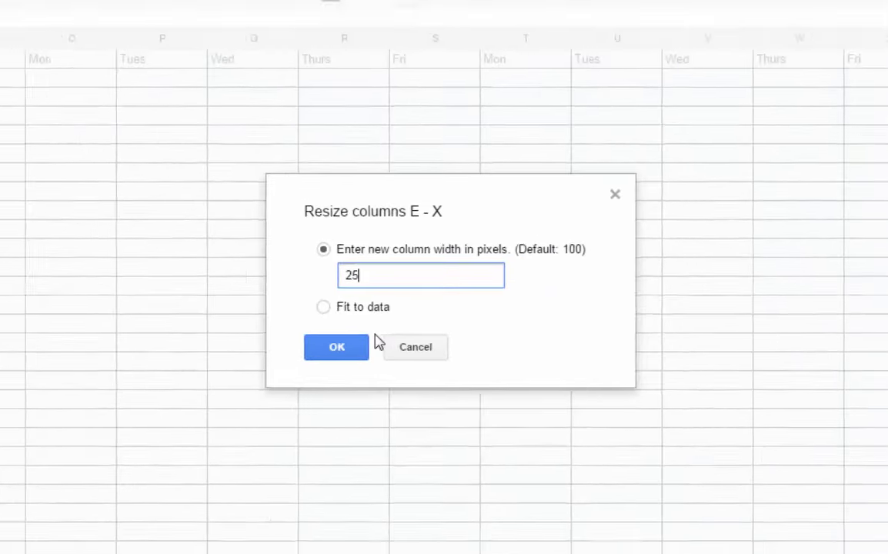
click(380, 330)
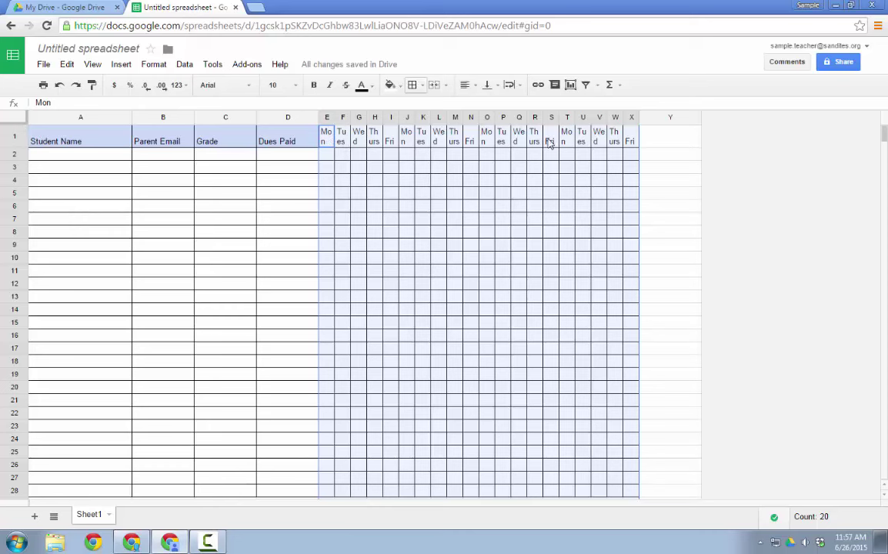
Resize columns E to X again to make them slightly wider.
right_click(372, 165)
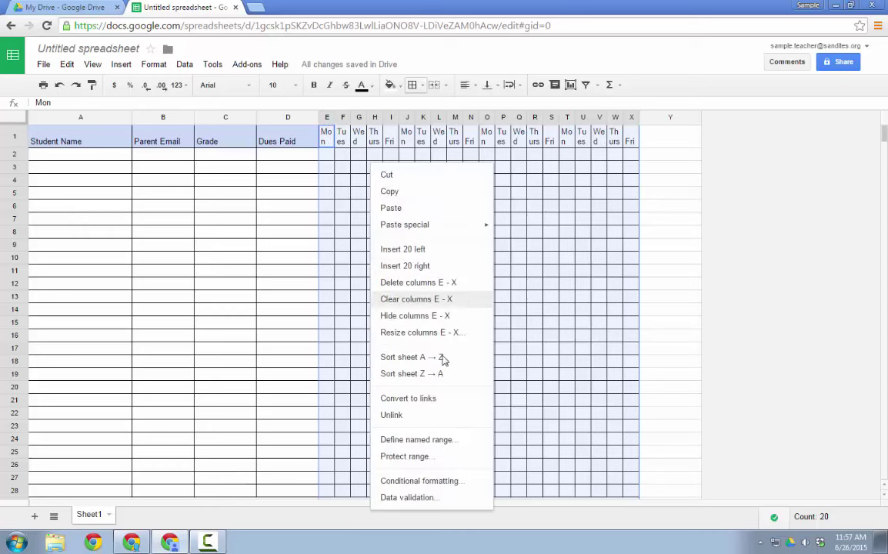
click(420, 334)
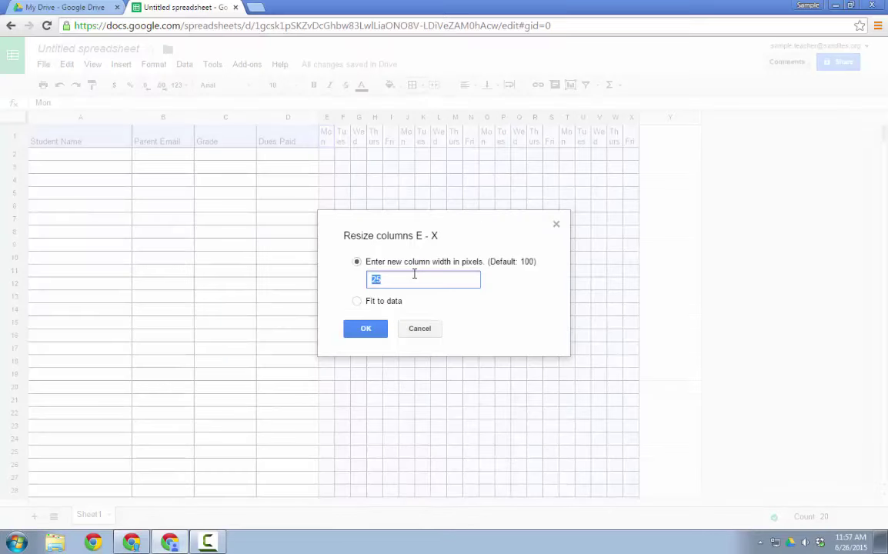
click(367, 330)
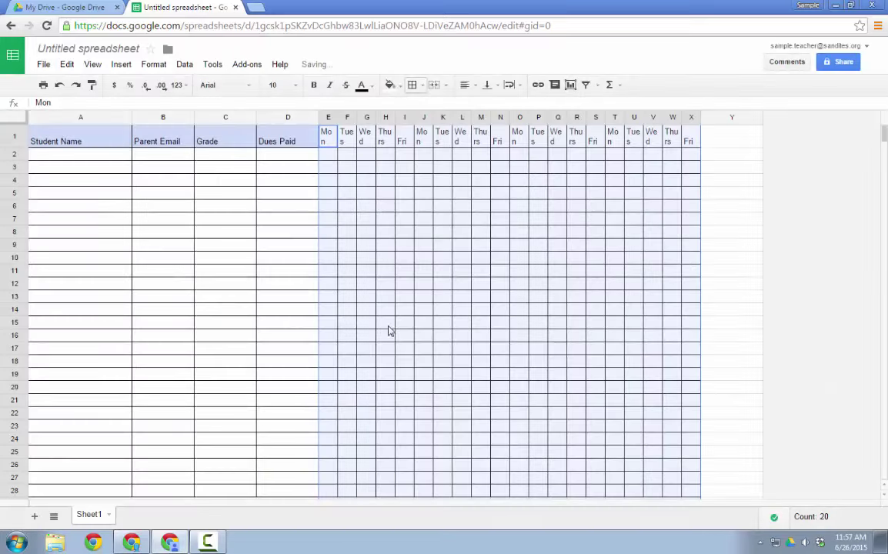
Set the width of columns E to X to 40 pixels.
right_click(461, 184)
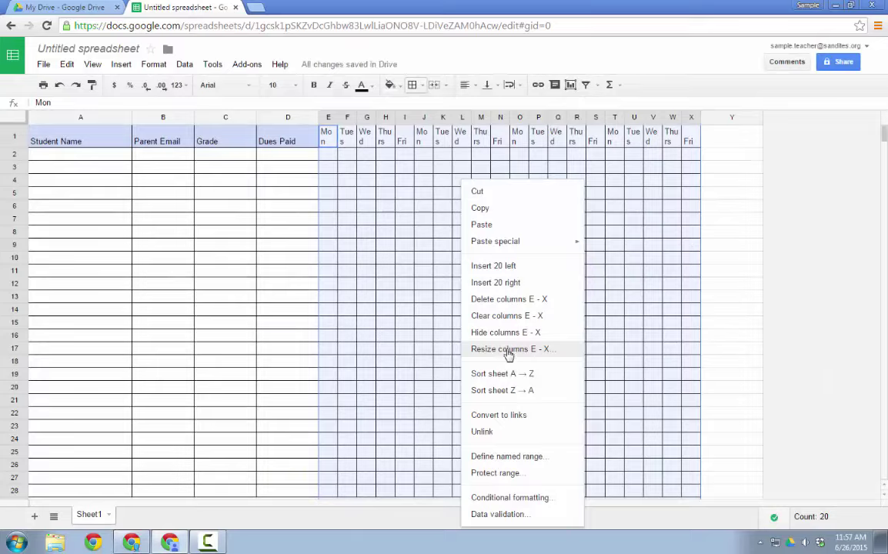
click(507, 350)
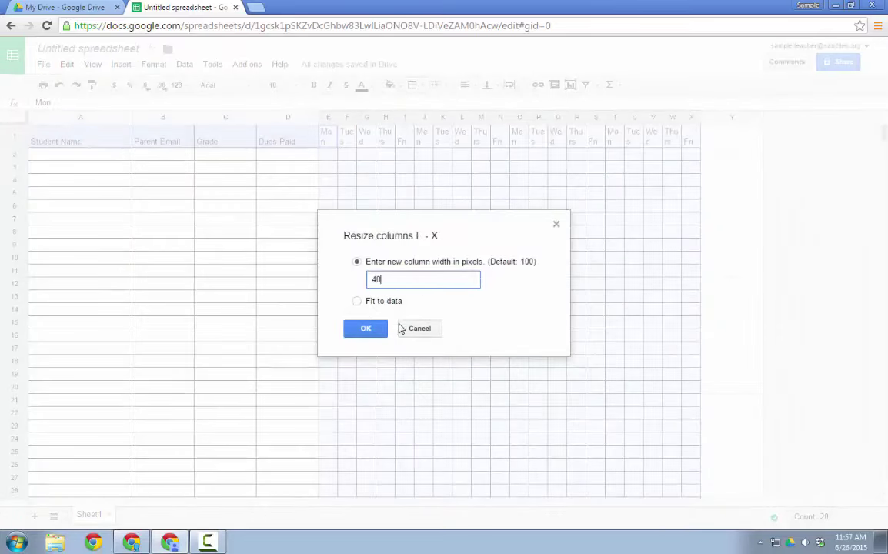
click(377, 331)
click(560, 291)
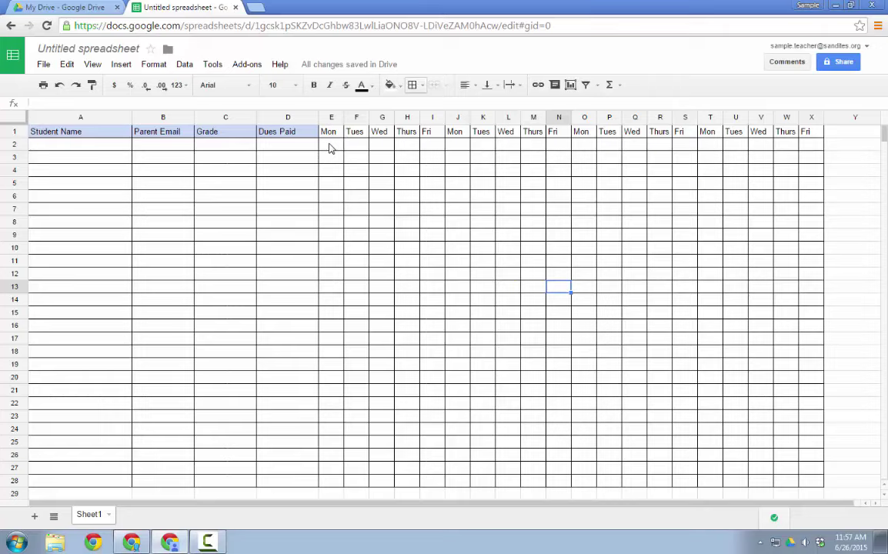
Add data validation to cell E2 with the list of items P, A, T and check its dropdown list.
click(330, 148)
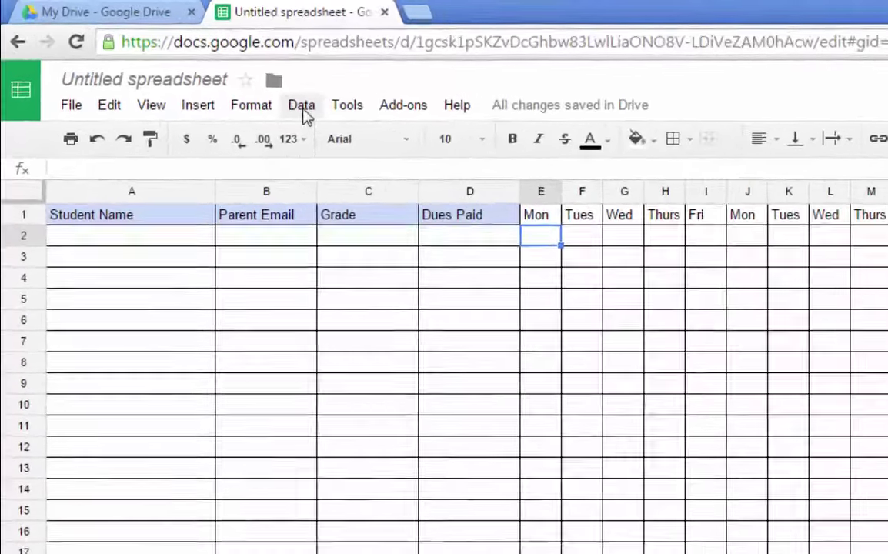
click(184, 63)
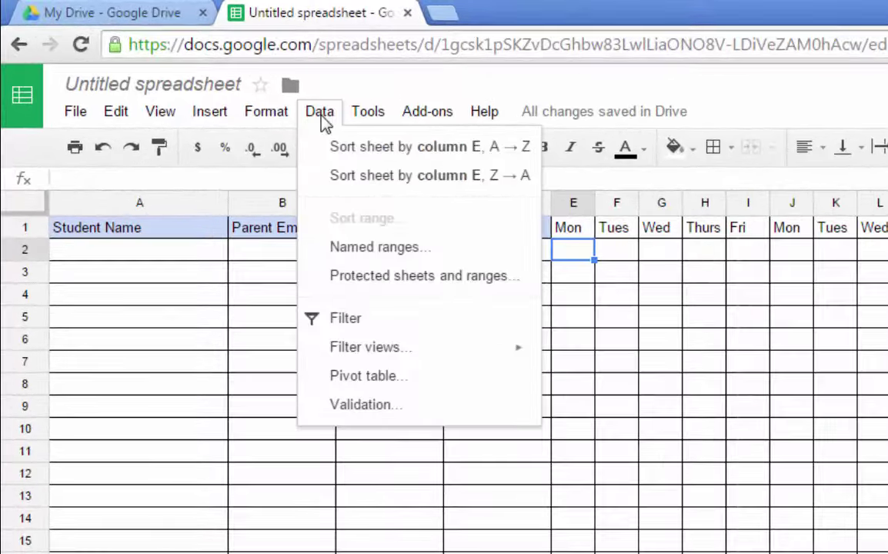
click(373, 407)
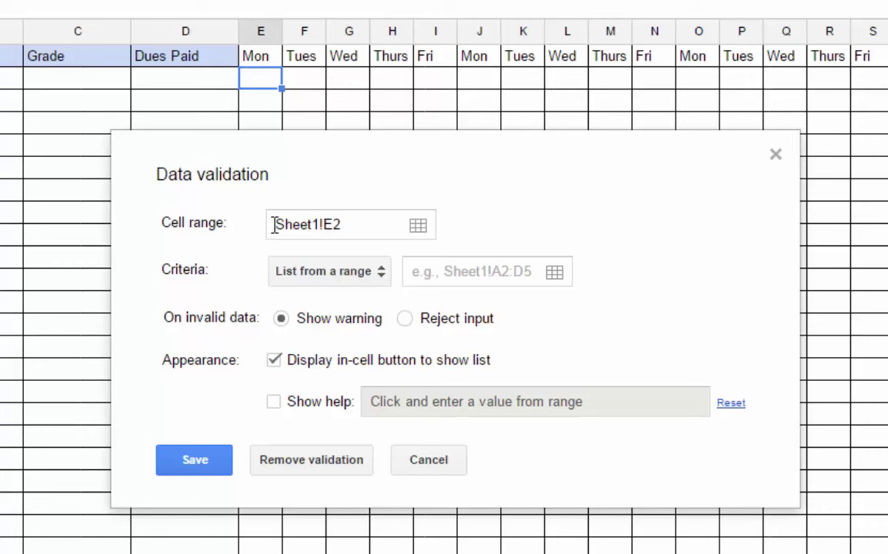
click(384, 277)
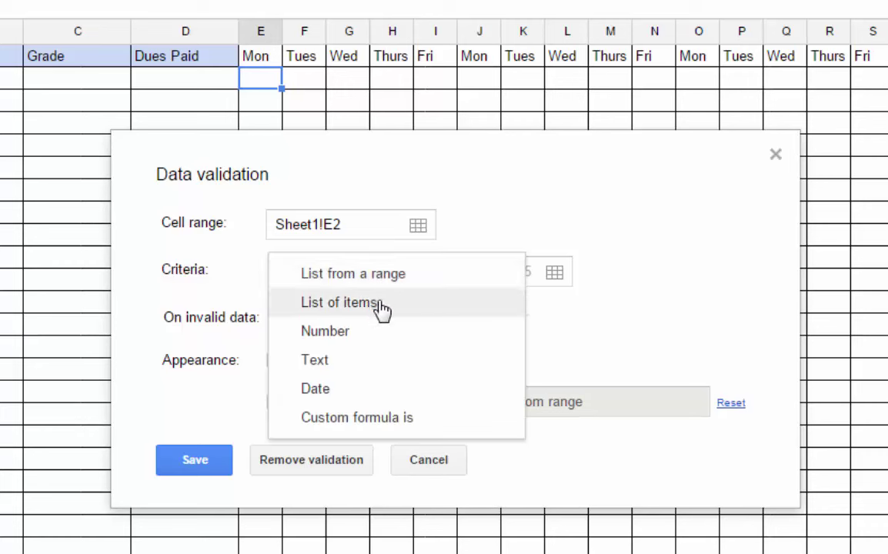
click(382, 302)
click(406, 271)
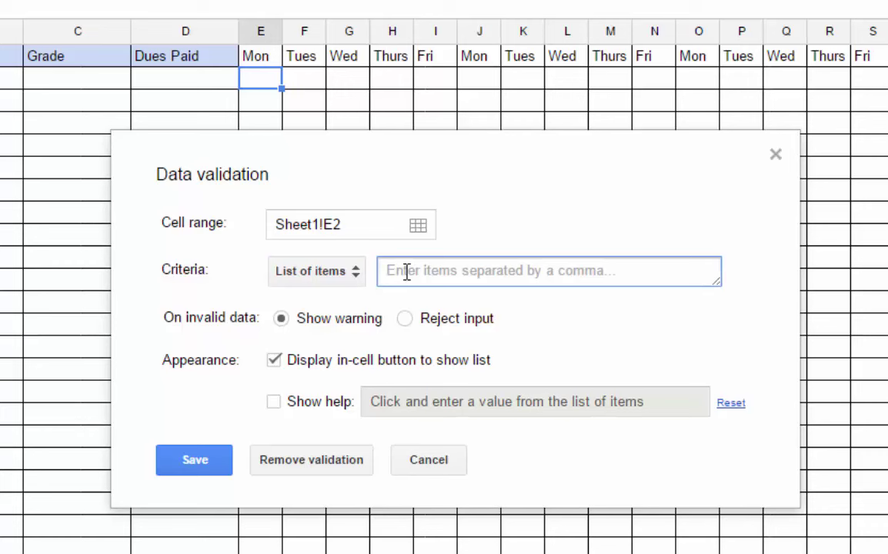
text(P)
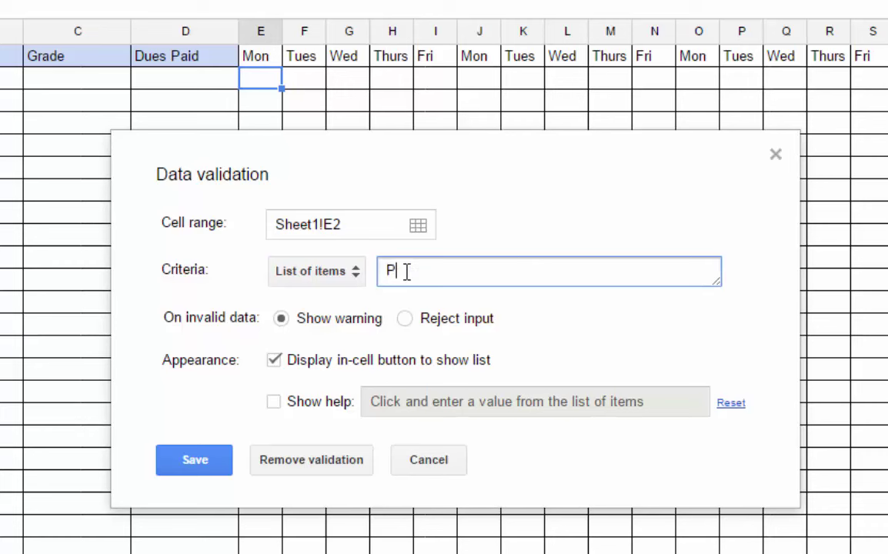
text(, A, T)
click(197, 467)
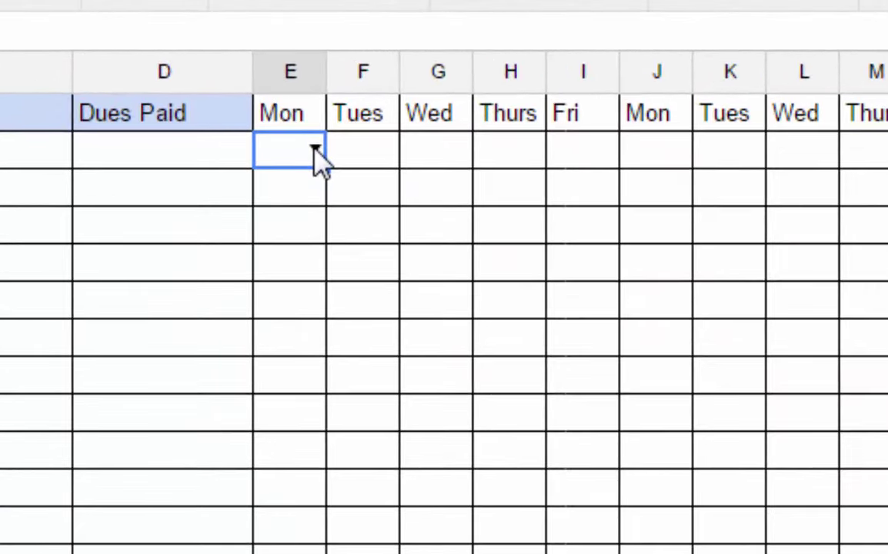
click(315, 149)
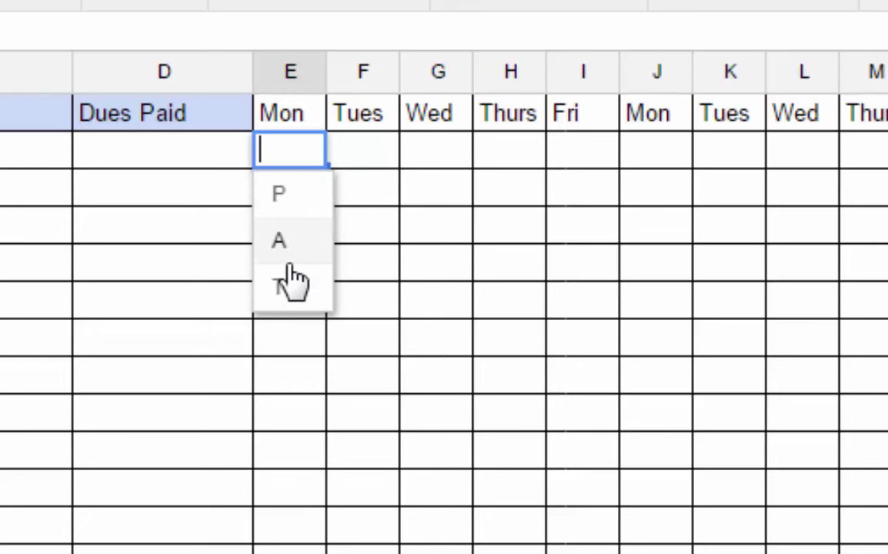
click(426, 303)
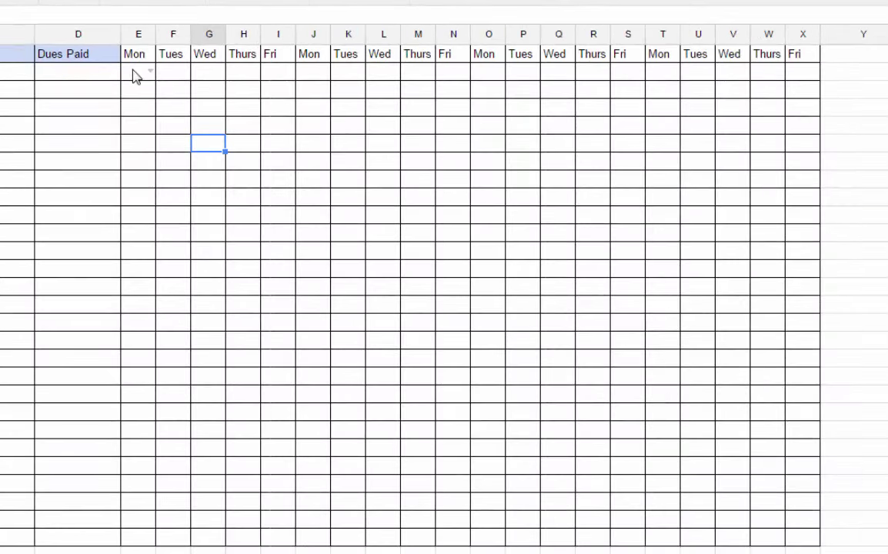
Copy cell E2 and paste its dropdown validation into the Monday column cells E3 to E28.
click(135, 75)
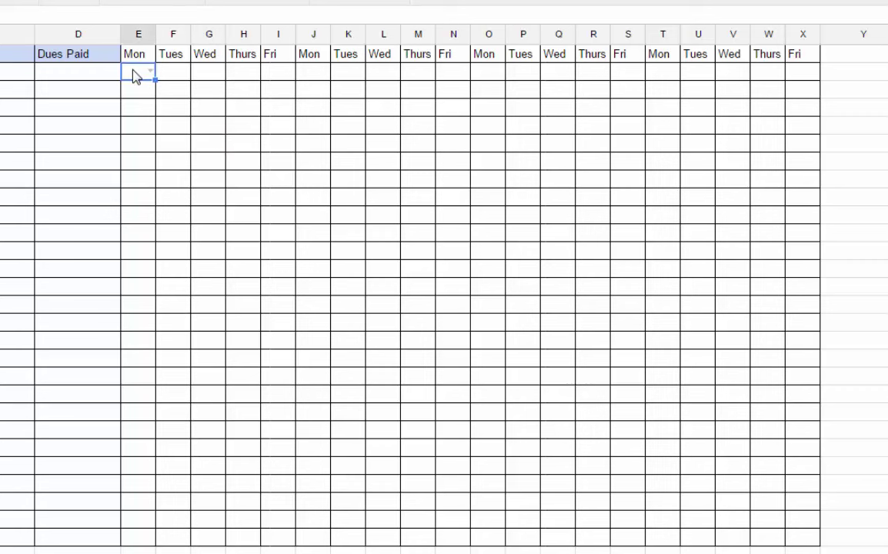
right_click(135, 75)
click(162, 111)
drag(147, 95, 133, 543)
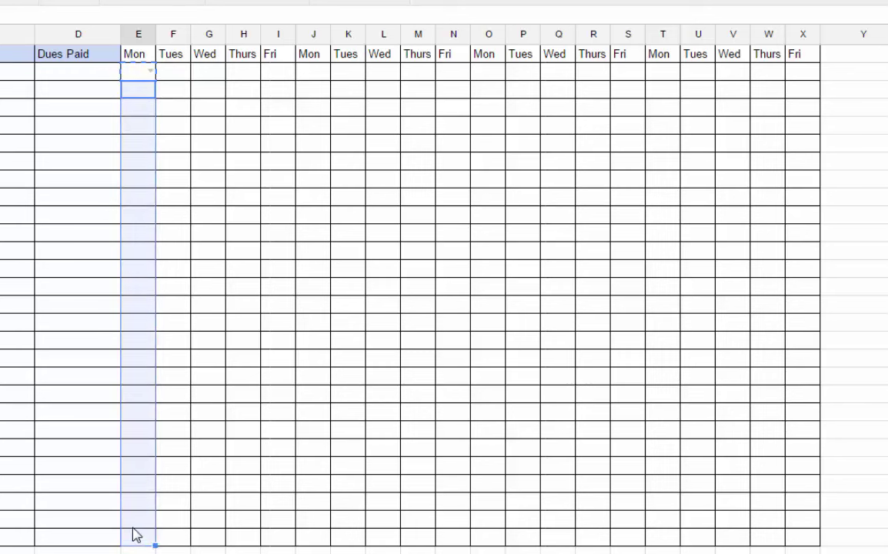
right_click(137, 534)
click(161, 224)
click(204, 197)
Extend the P,A,T data validation of cell E2 to the range Sheet1!E2:X28 and save it.
right_click(144, 73)
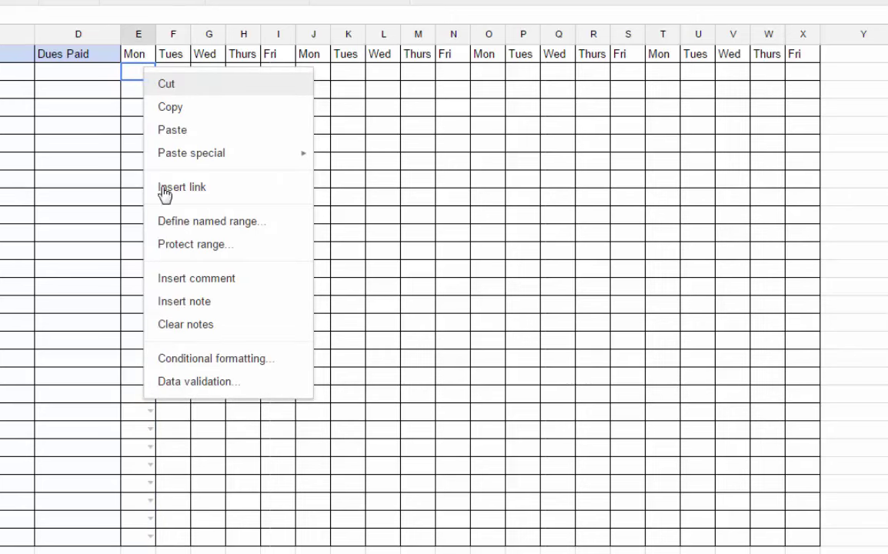
click(205, 384)
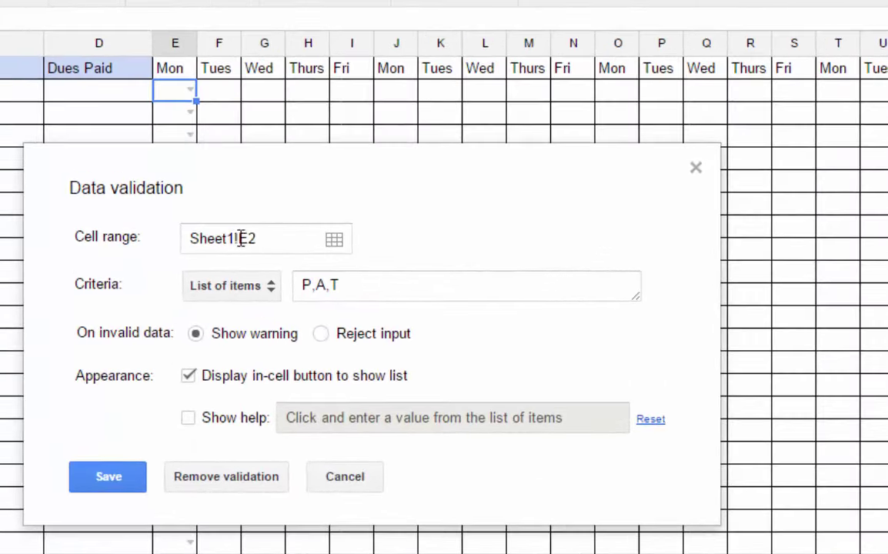
click(235, 220)
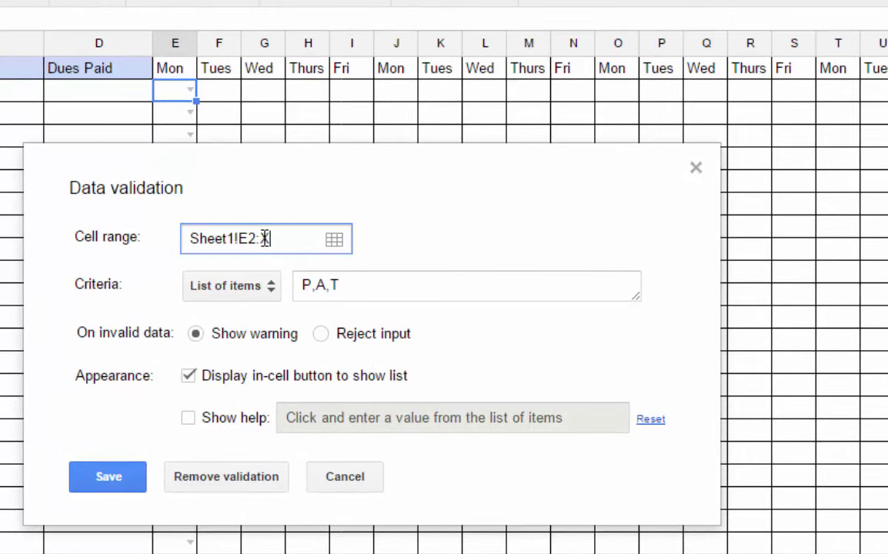
text(:E28)
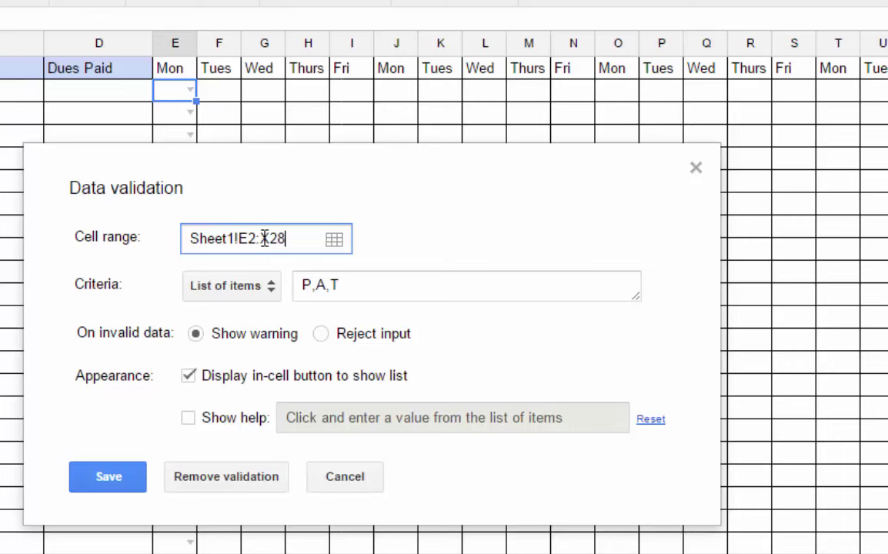
click(109, 476)
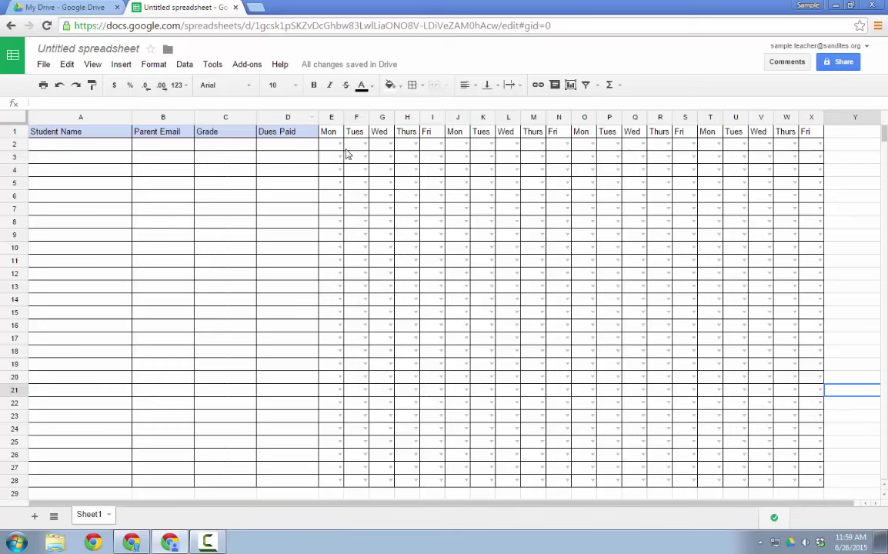
Use the dropdown lists to enter P in cell E2, A in F3 and T in G2.
click(333, 148)
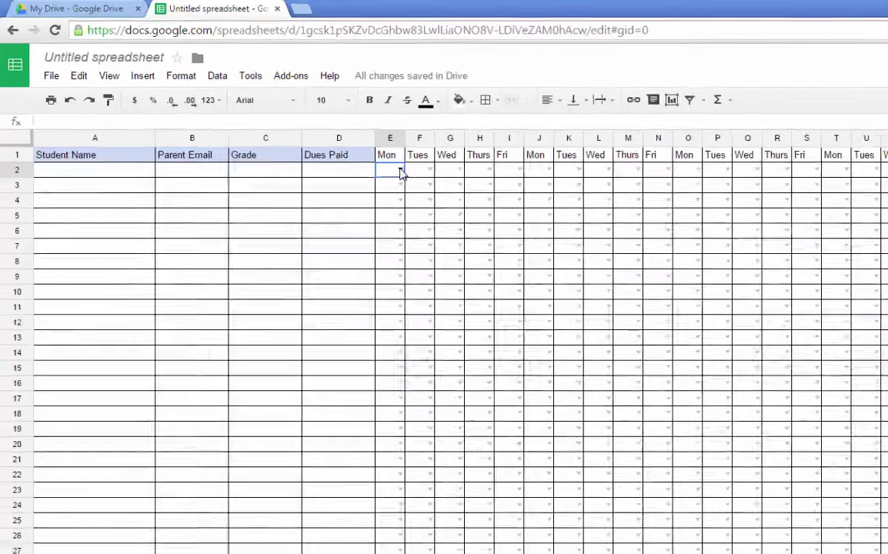
click(339, 146)
click(507, 247)
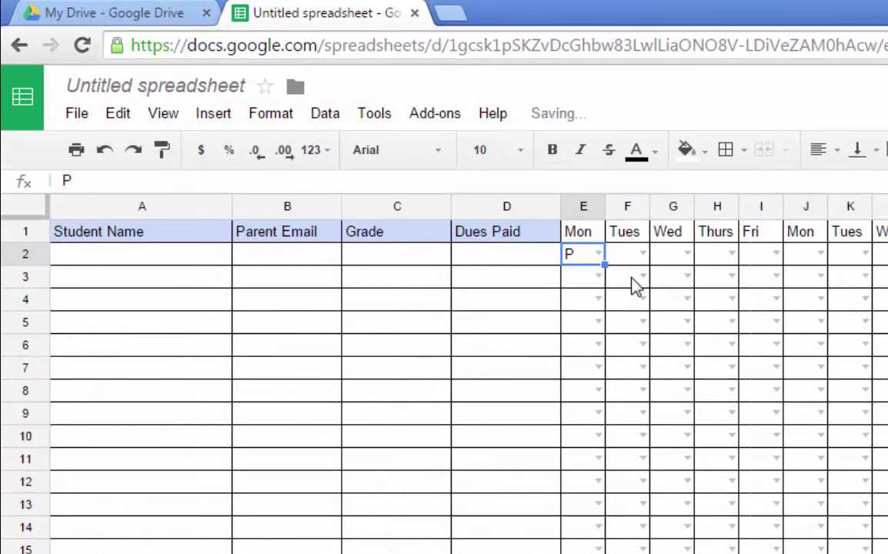
click(636, 277)
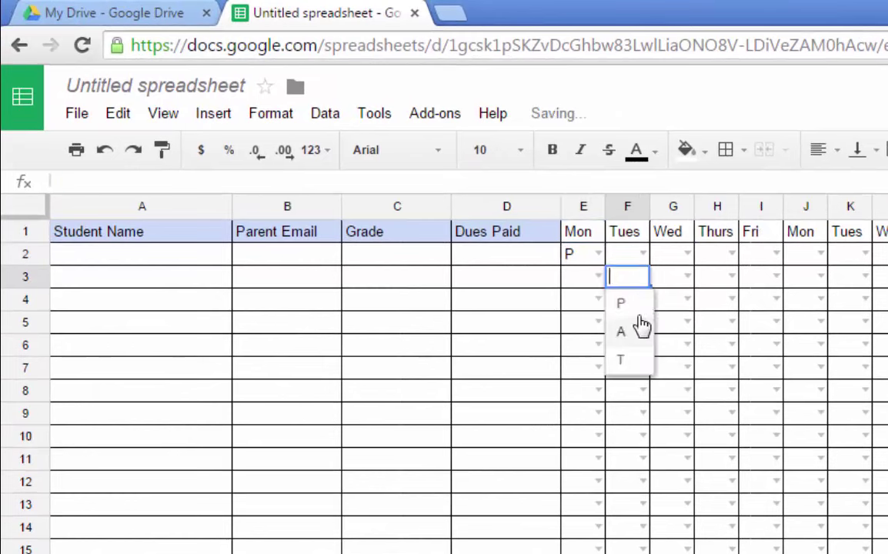
click(625, 333)
click(686, 256)
click(690, 341)
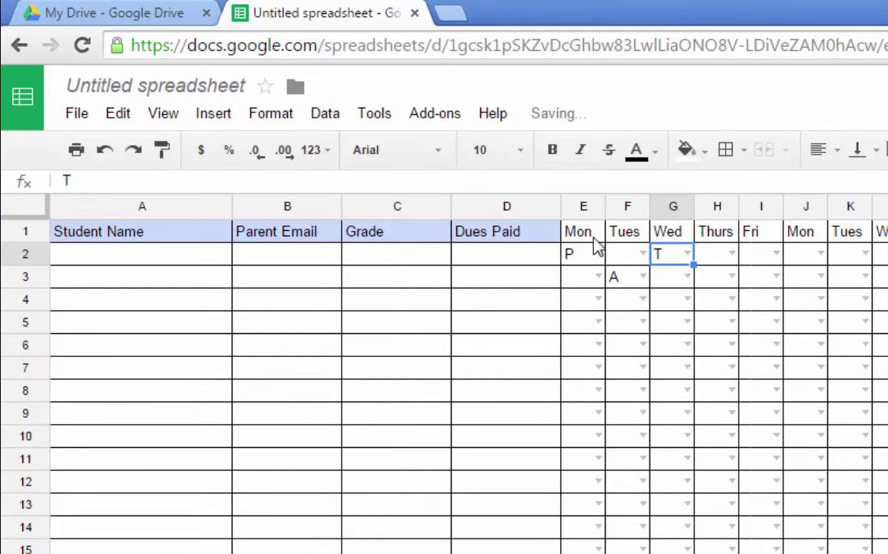
click(571, 254)
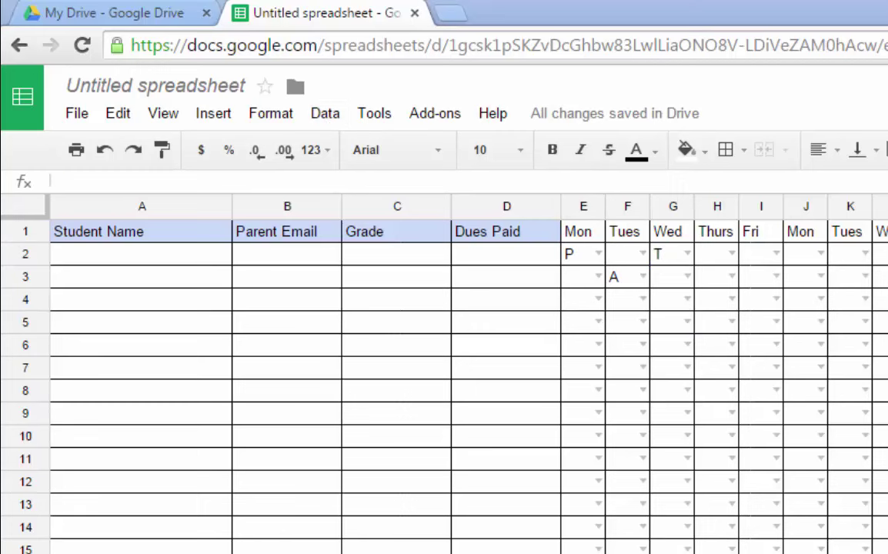
Add a conditional formatting rule for E2:X28 that gives cells whose text contains P the default green fill.
click(271, 116)
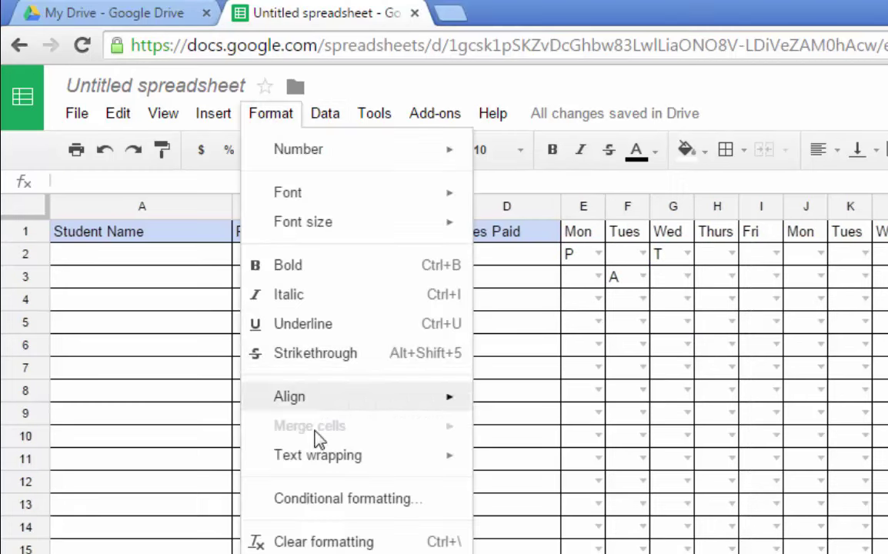
click(329, 500)
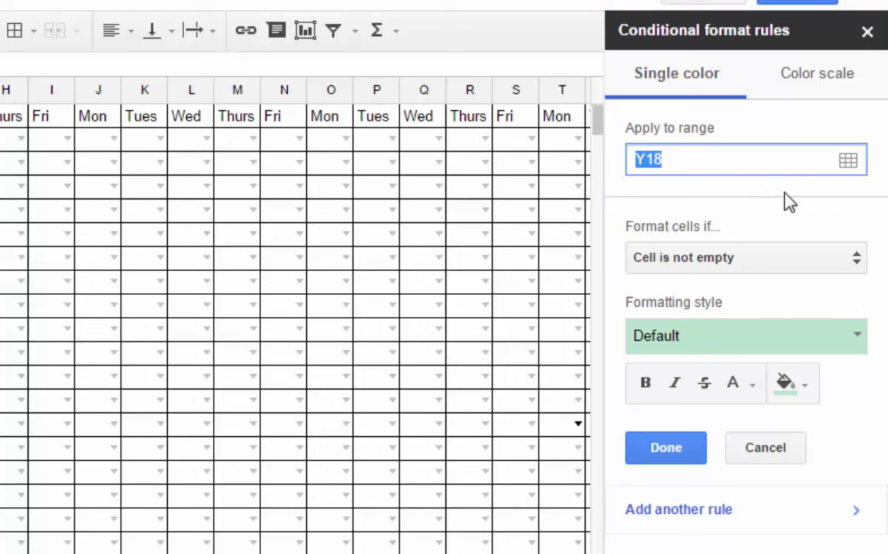
text(E2)
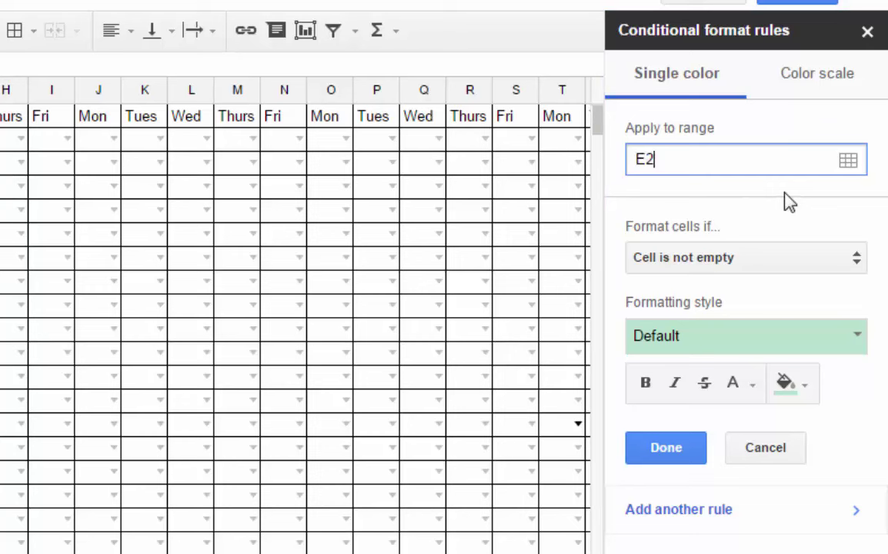
text(:X28)
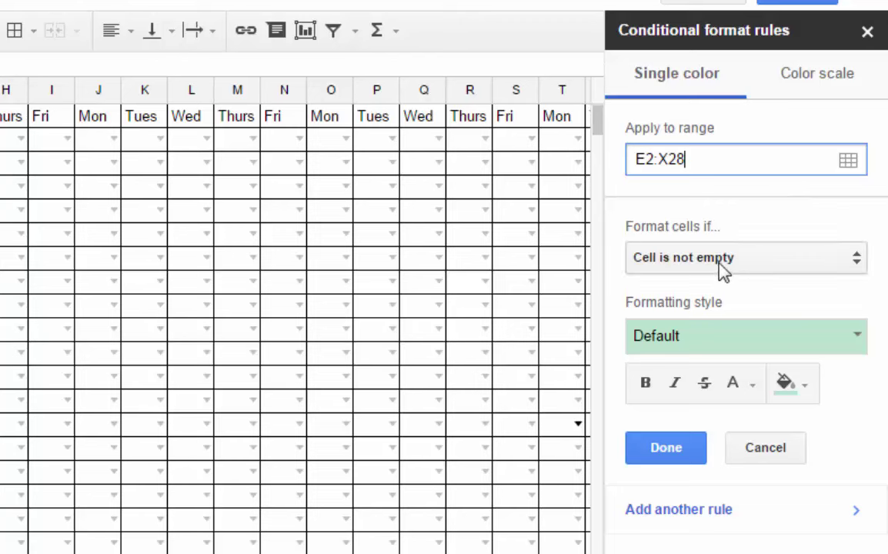
click(735, 263)
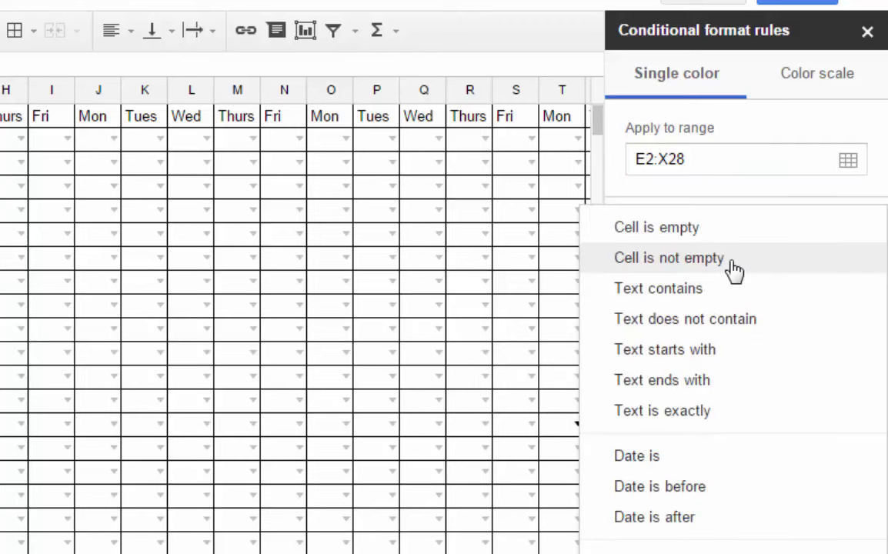
click(694, 292)
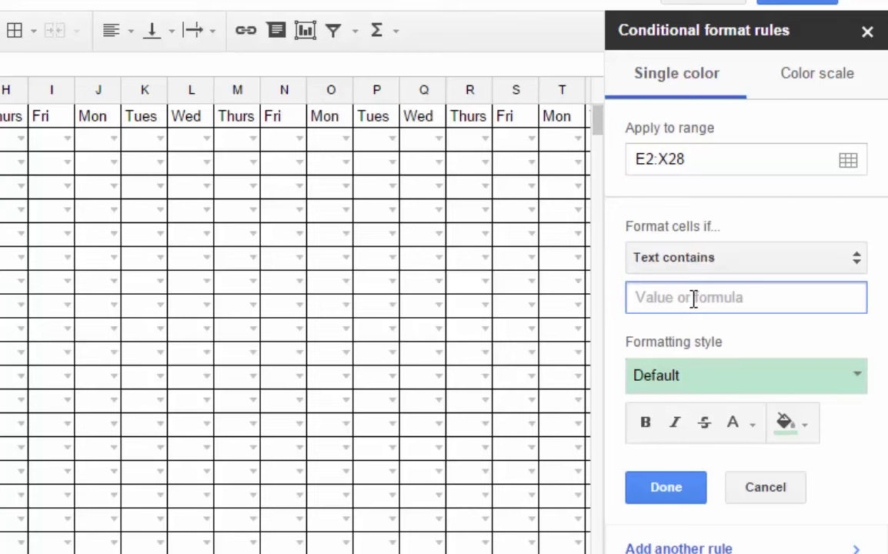
text(P)
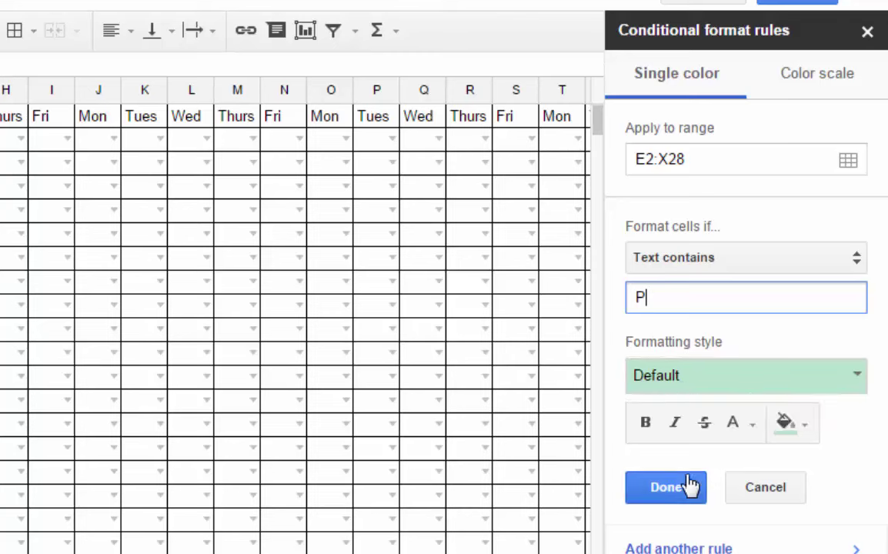
click(800, 428)
click(842, 465)
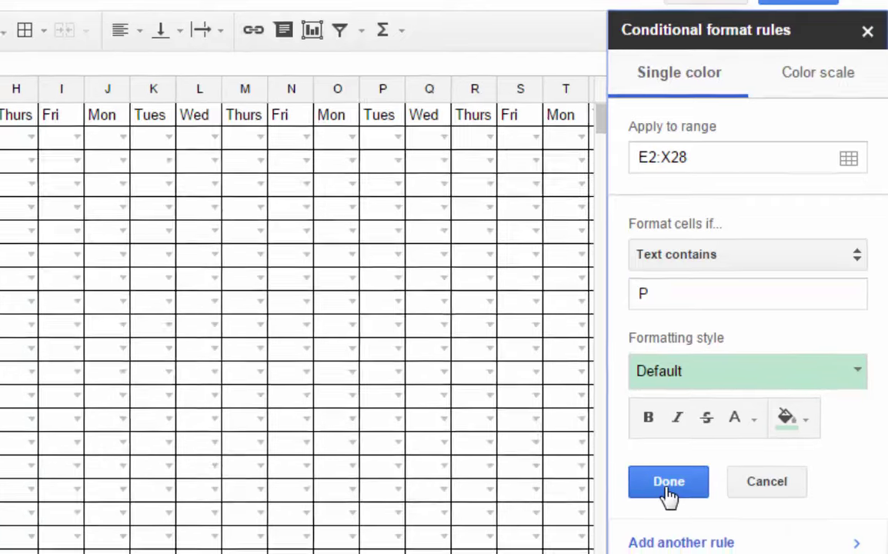
click(666, 484)
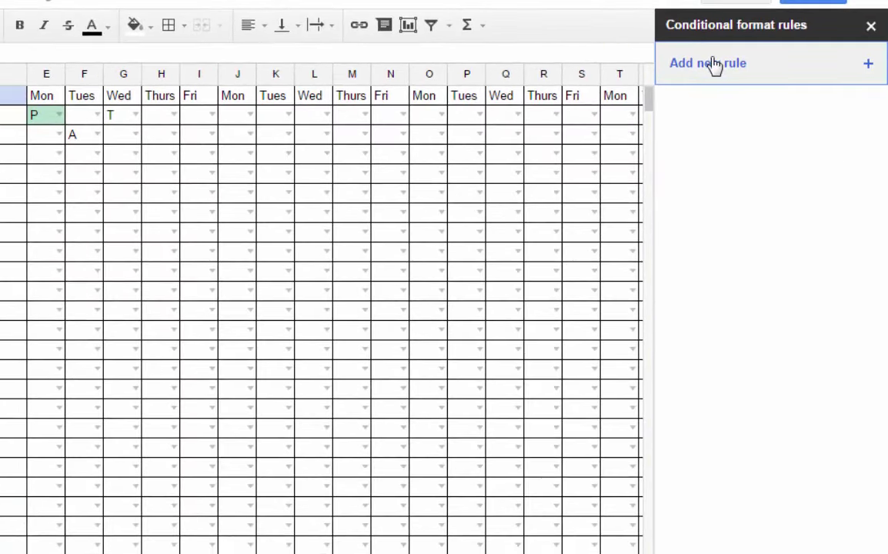
Add another conditional formatting rule for text that contains A, using the preset light red fill style.
click(715, 65)
click(734, 212)
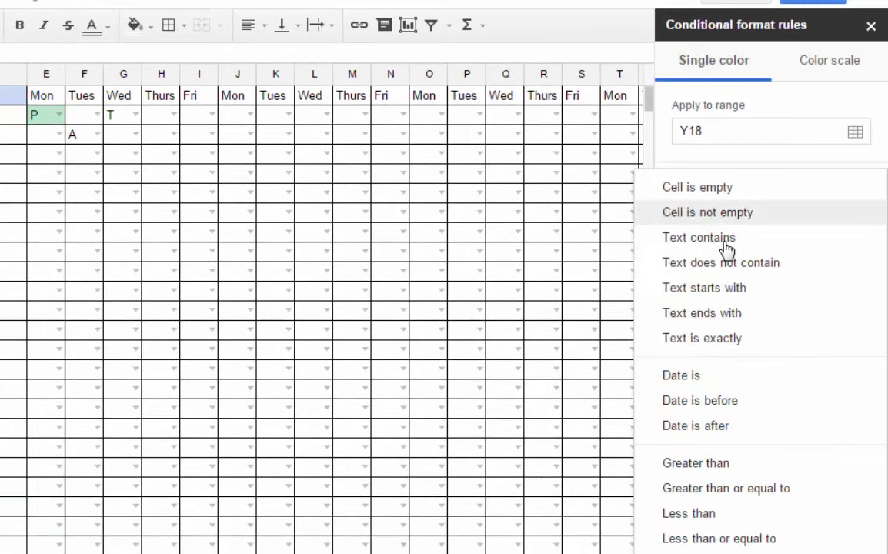
click(715, 239)
click(733, 245)
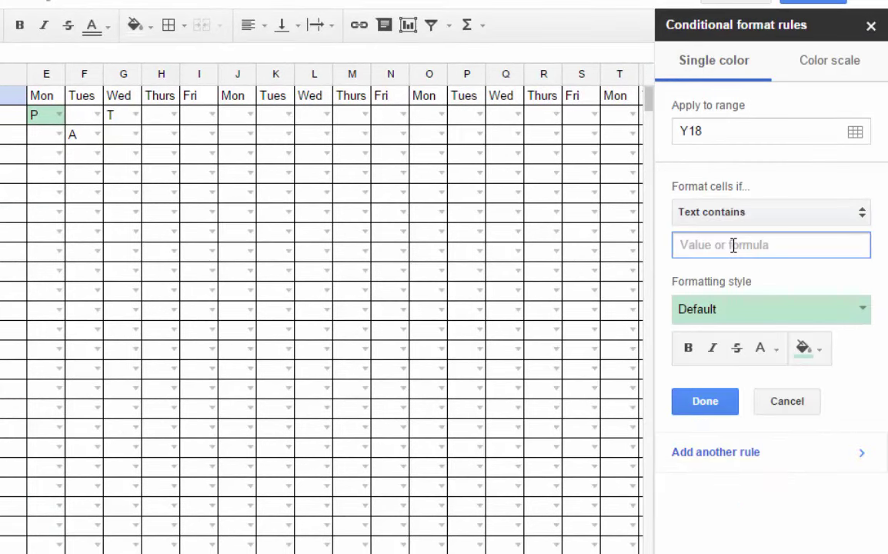
text(A)
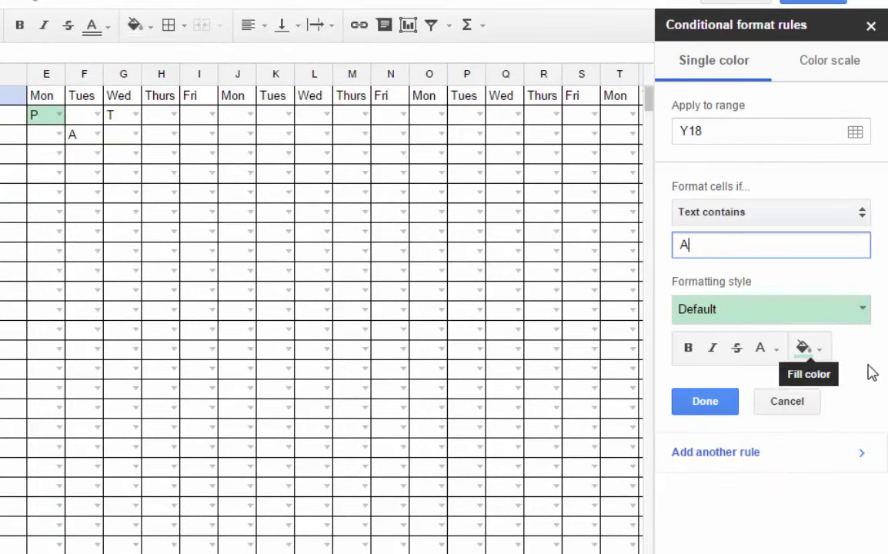
click(820, 348)
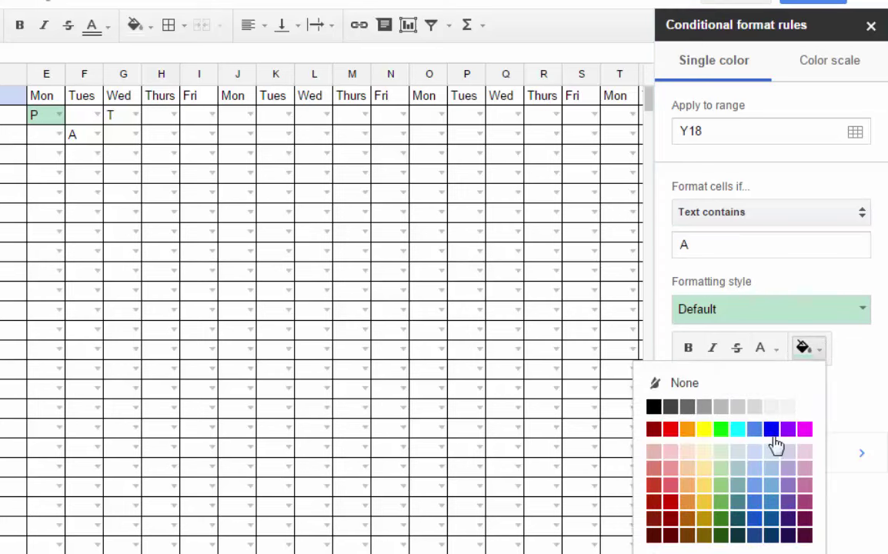
click(671, 429)
click(863, 308)
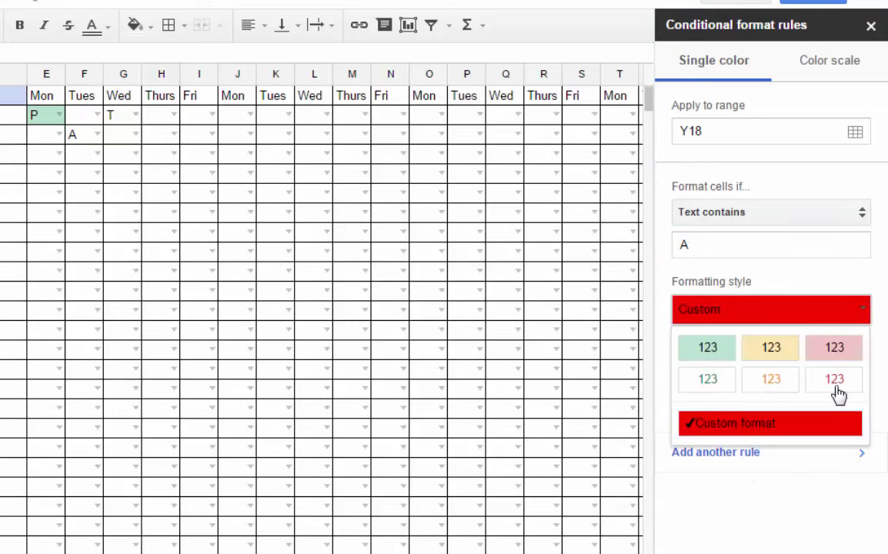
click(835, 348)
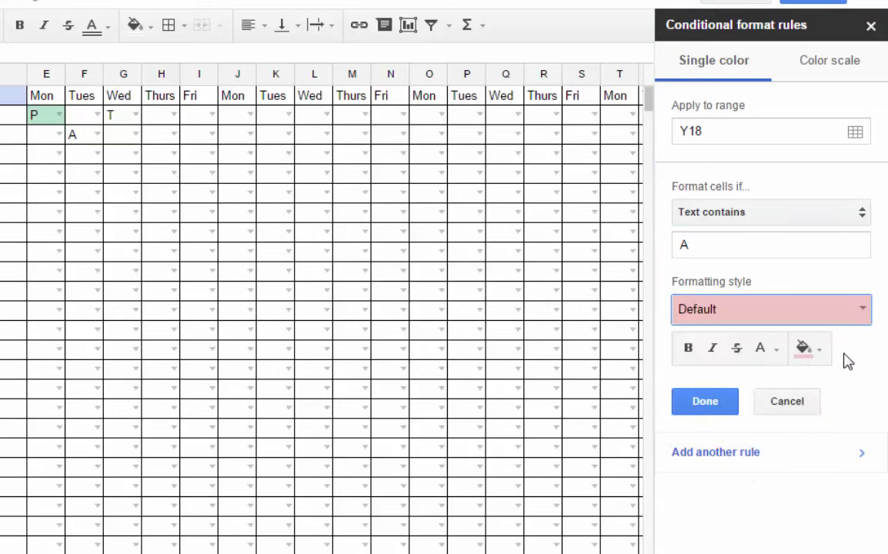
click(723, 403)
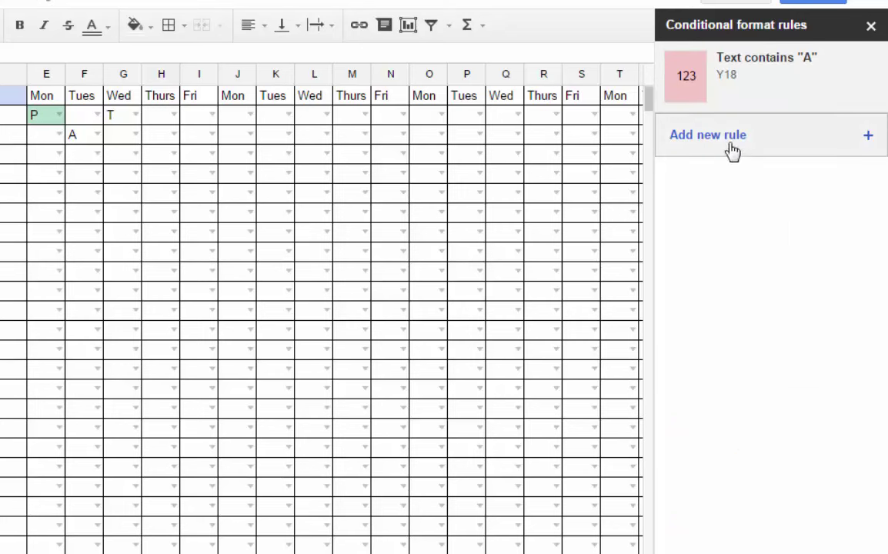
Change the range of the conditional formatting rule for A to E2:X28 and save it.
click(731, 93)
drag(713, 133, 630, 134)
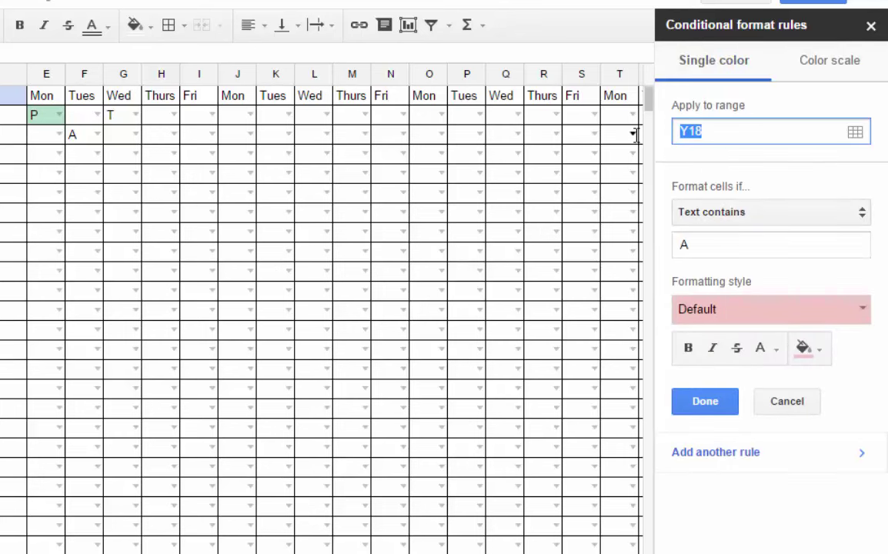
text(E2:X28)
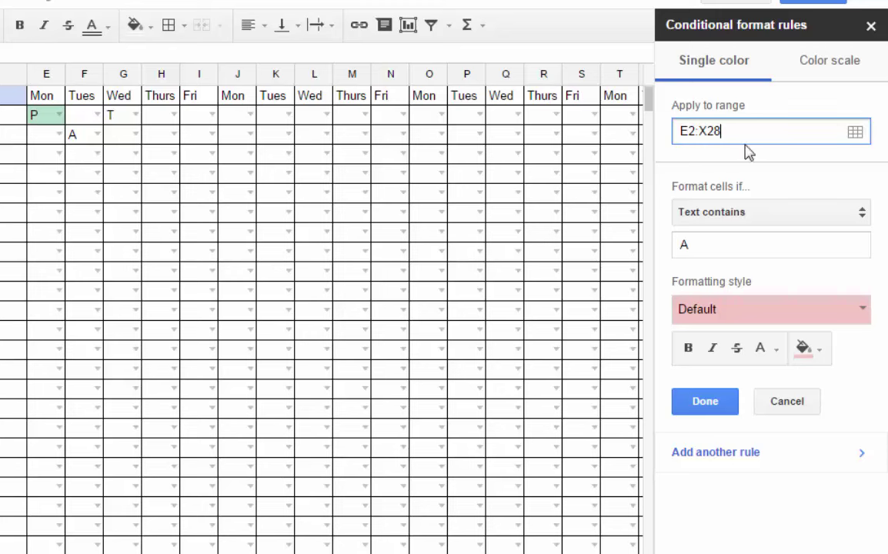
drag(745, 141, 660, 138)
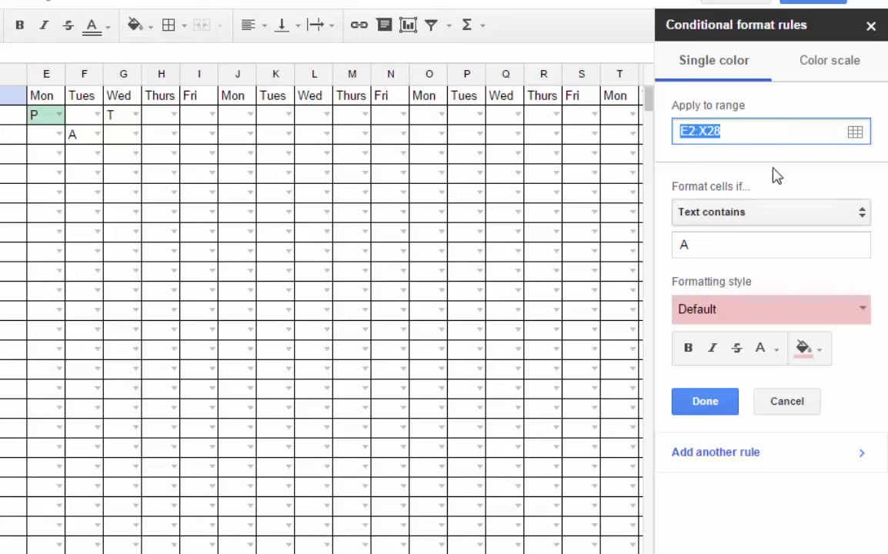
click(723, 406)
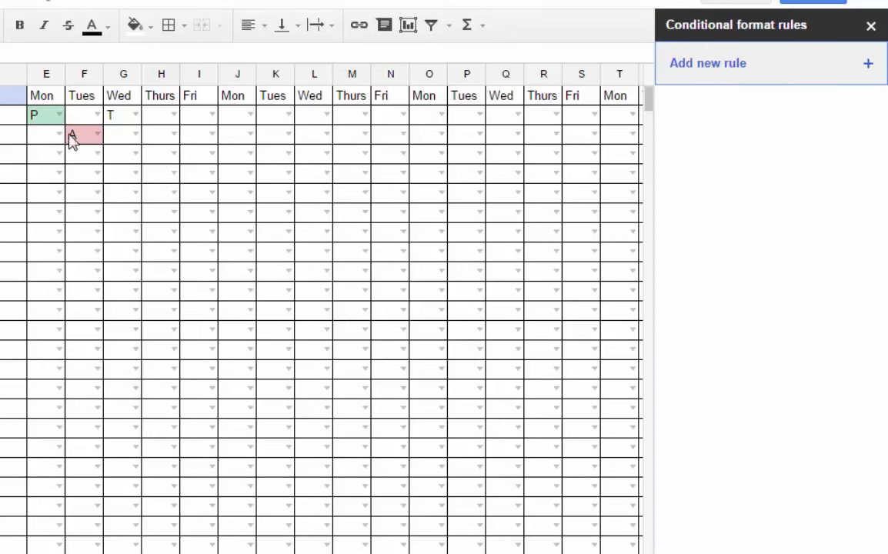
Add a conditional formatting rule for E2:X28 that gives cells whose text contains T a custom light yellow fill.
click(734, 69)
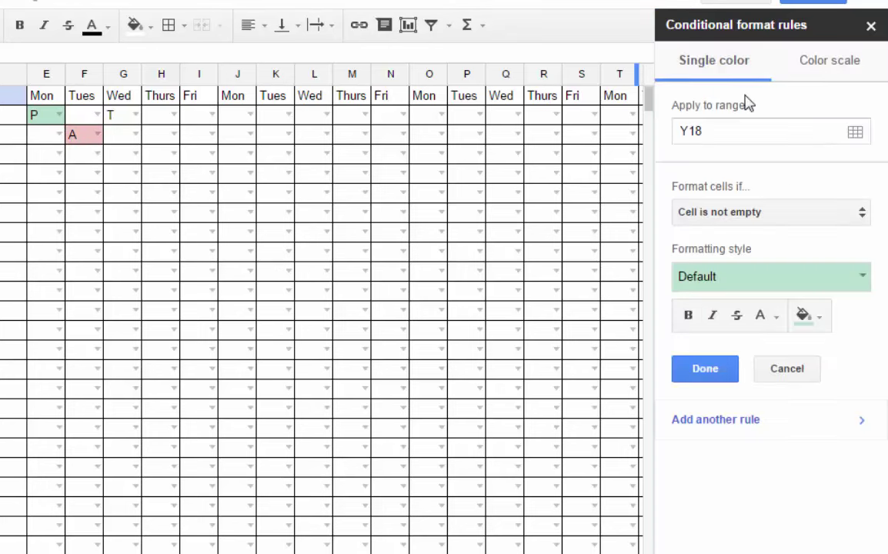
click(715, 130)
key(ctrl+a)
text(E2:X28)
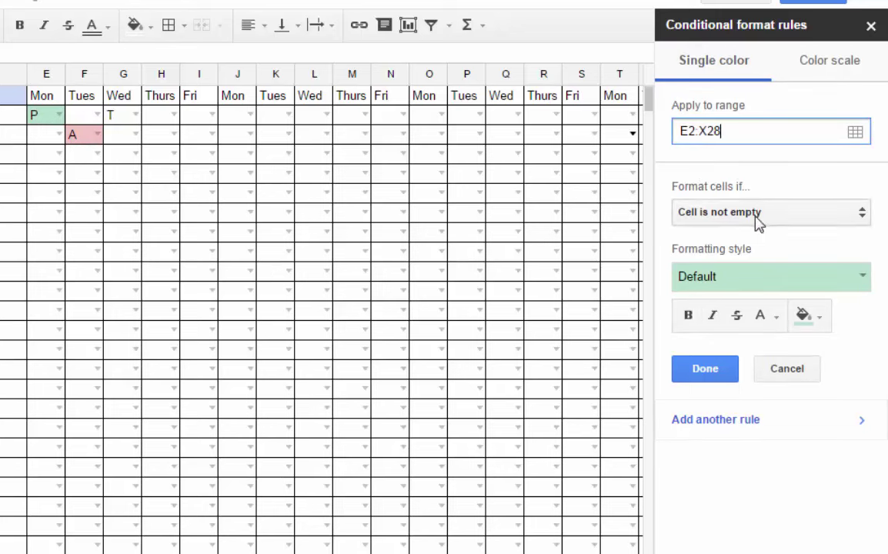
click(758, 215)
click(727, 246)
click(730, 244)
text(T)
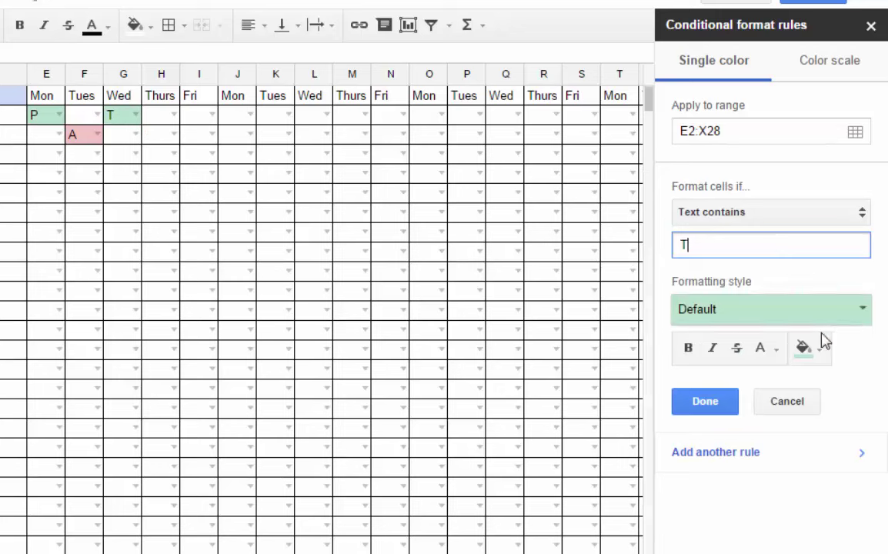
click(808, 347)
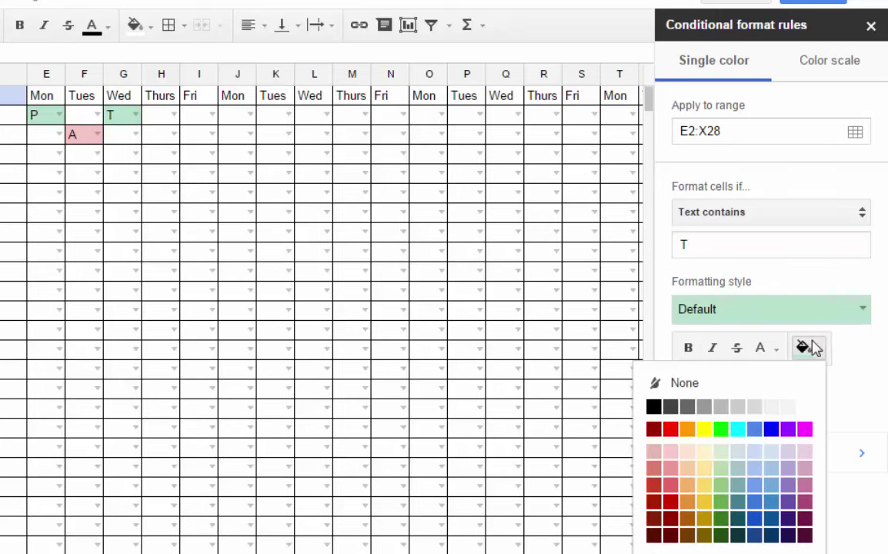
click(704, 469)
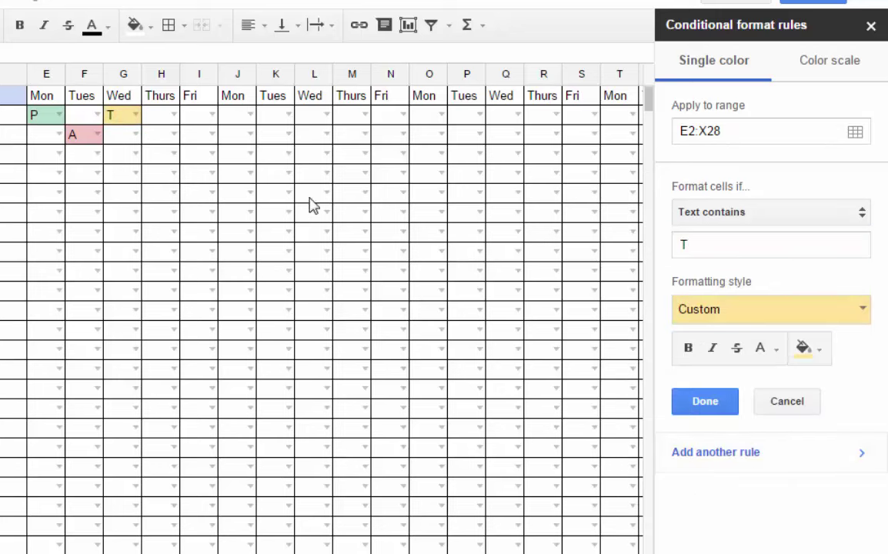
click(698, 400)
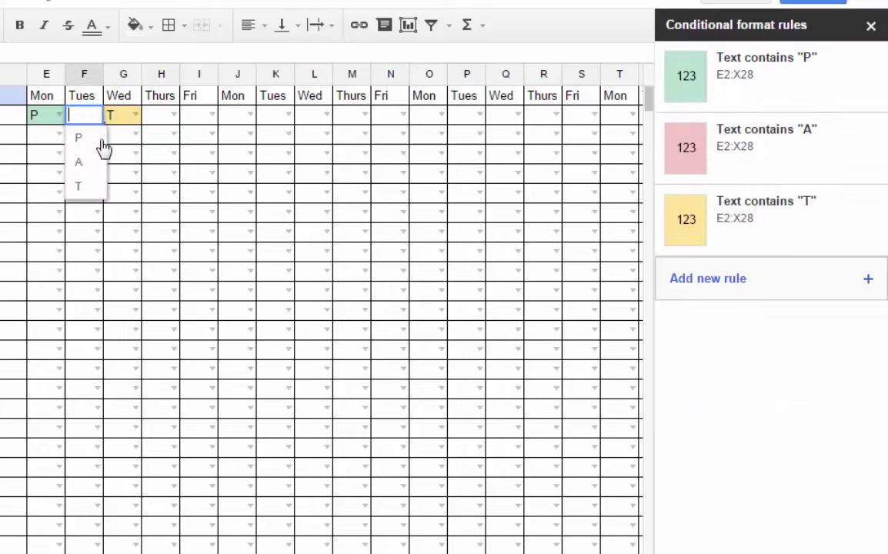
Use the dropdown lists to enter P in cell F2, A in G3 and T in F4.
click(87, 140)
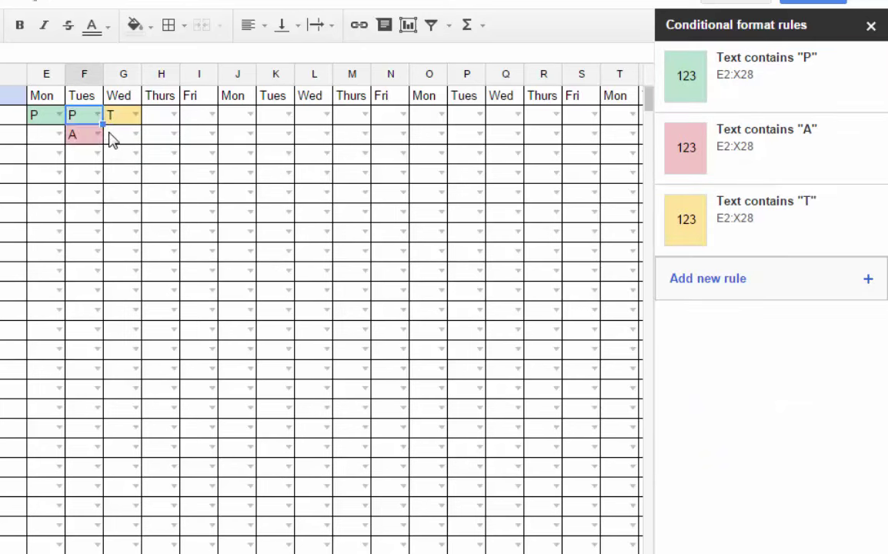
click(135, 134)
click(128, 181)
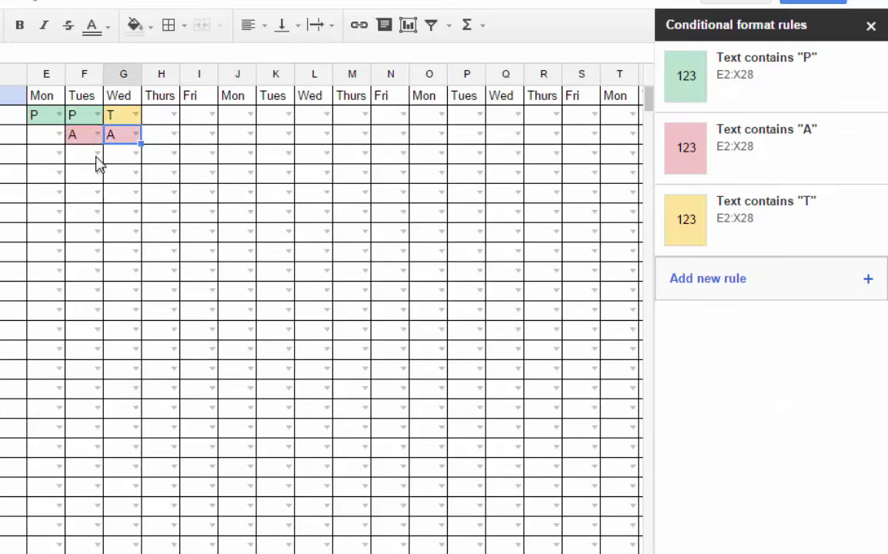
click(97, 154)
click(91, 227)
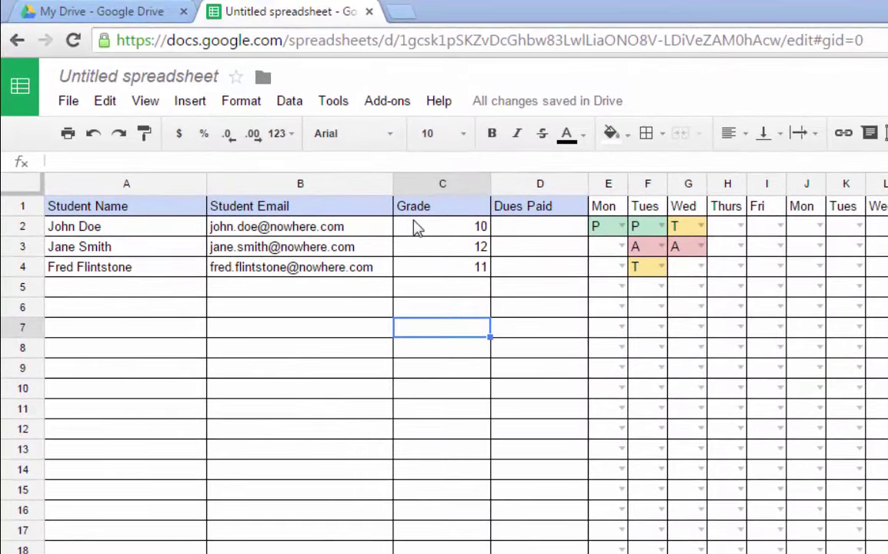
Use the dropdown lists to enter P in cell E3, A in E4 and A in G4.
click(620, 246)
click(621, 278)
click(620, 270)
click(607, 315)
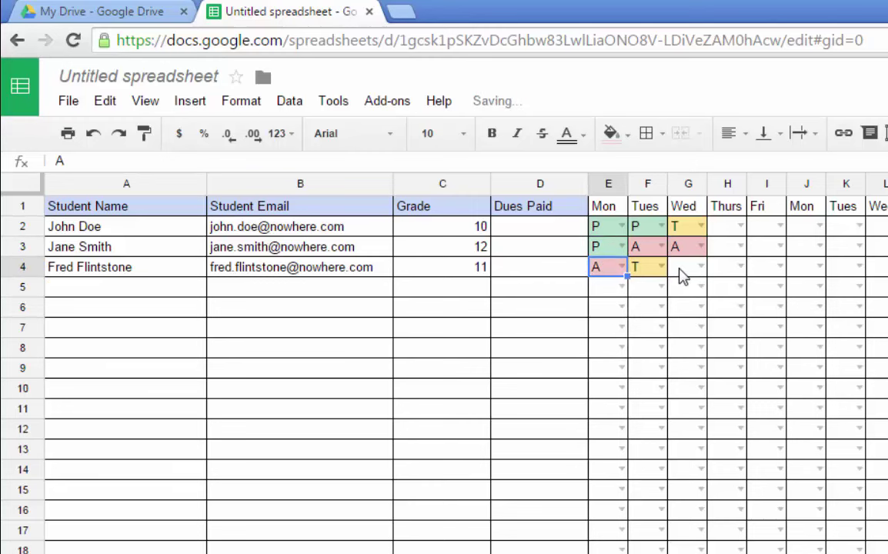
click(701, 268)
click(697, 314)
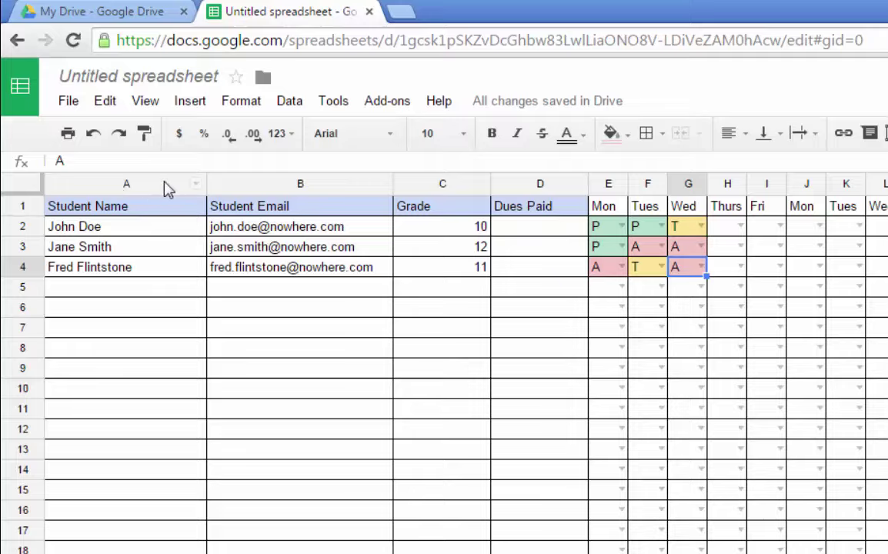
Turn on a filter for columns A to X and sort the rows A to Z by the Wed column G.
drag(141, 190, 835, 198)
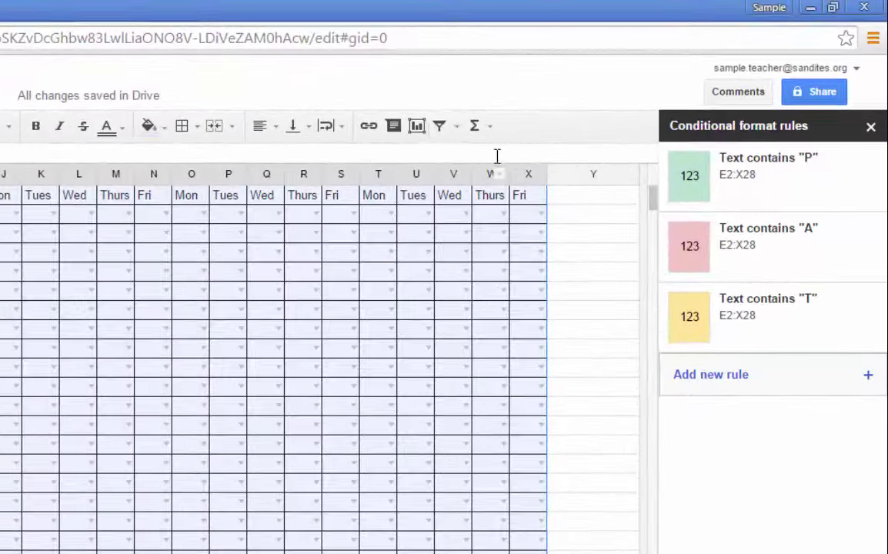
click(439, 127)
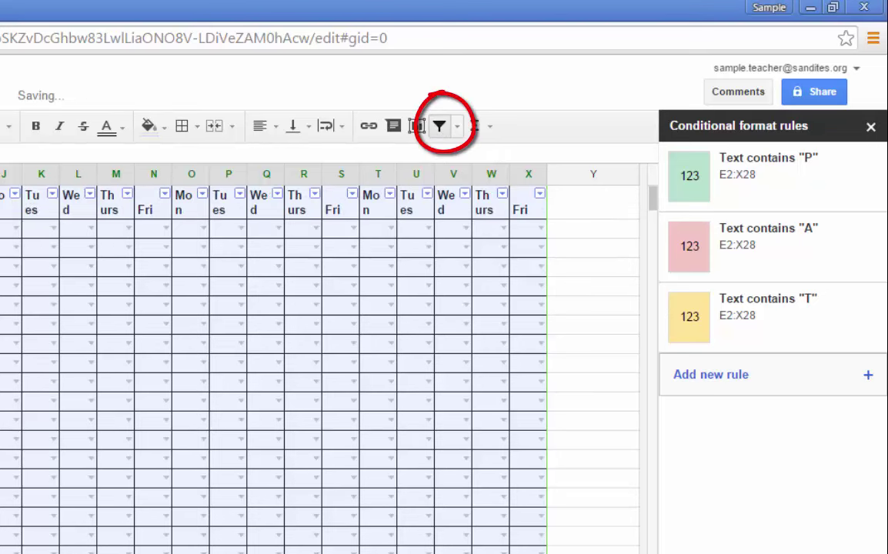
click(171, 361)
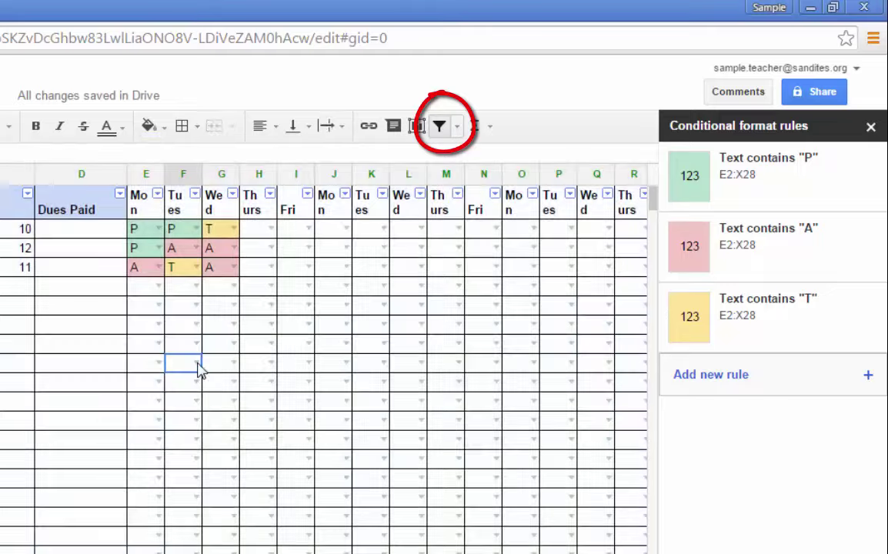
click(232, 194)
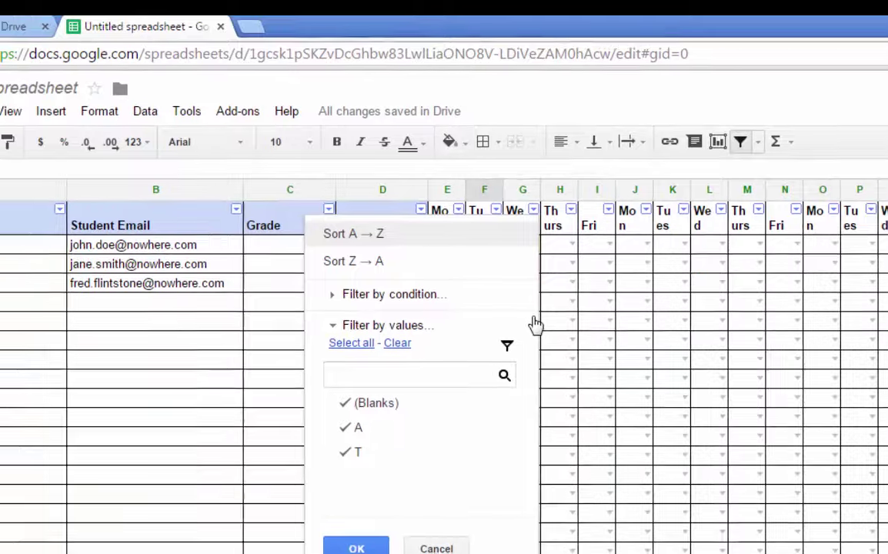
click(340, 227)
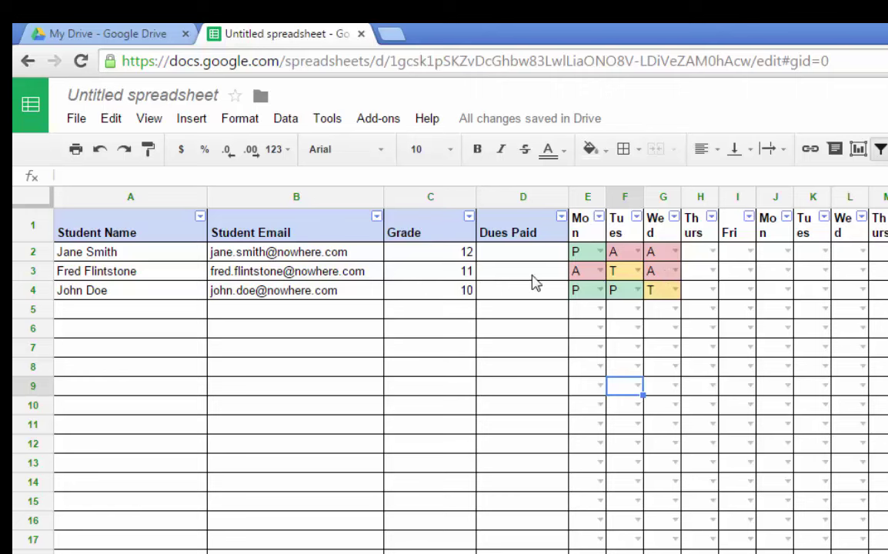
Copy the student email addresses in cells B2:B3.
click(352, 269)
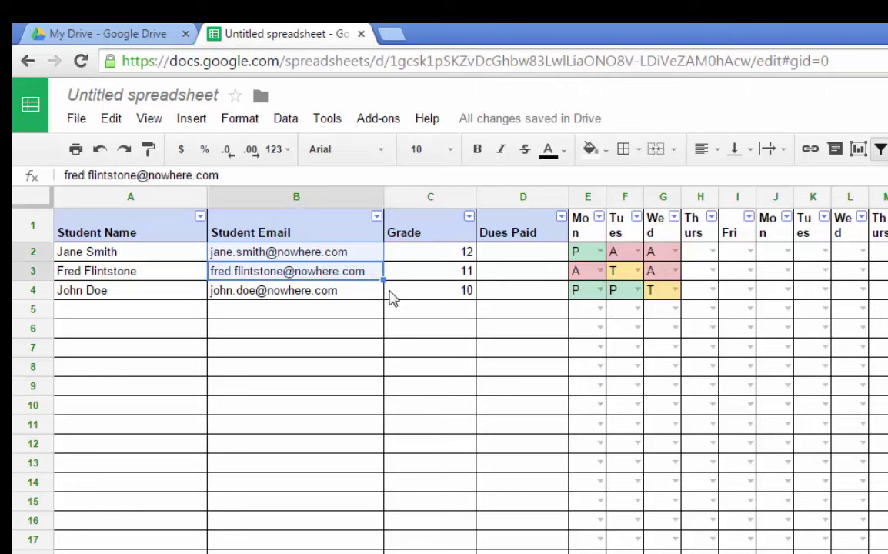
right_click(355, 271)
click(408, 312)
click(413, 405)
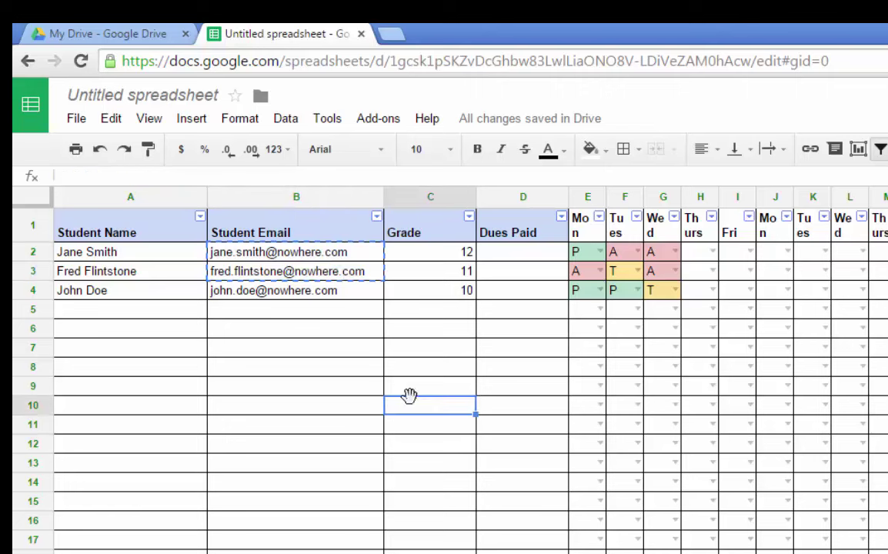
drag(358, 256, 341, 373)
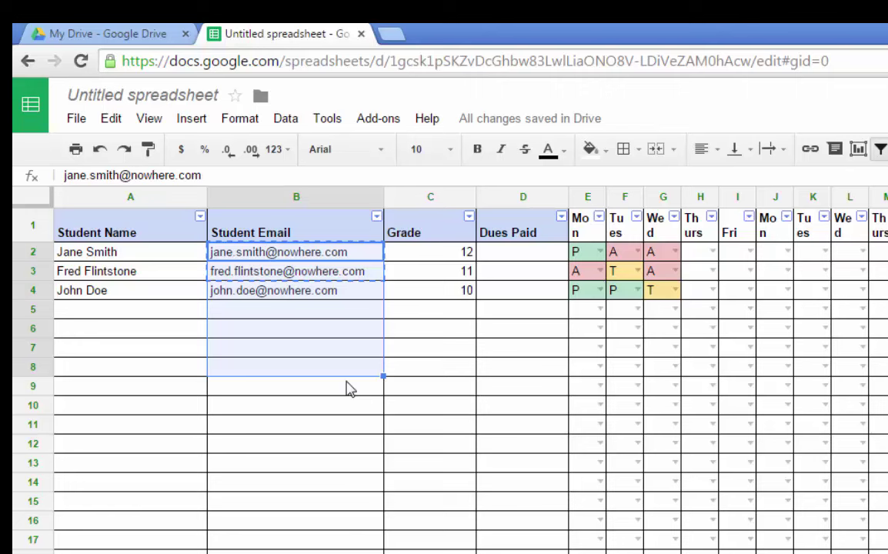
drag(317, 376, 319, 395)
click(438, 427)
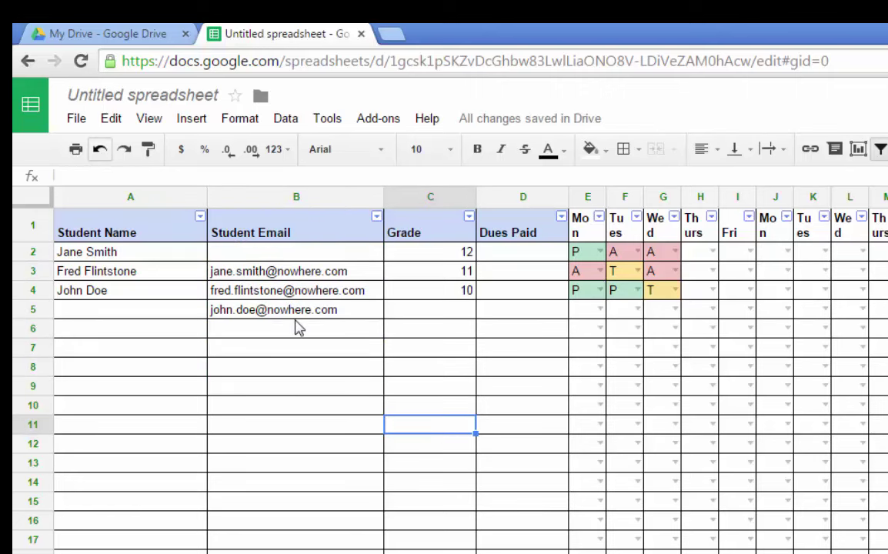
key(ctrl+z)
click(500, 371)
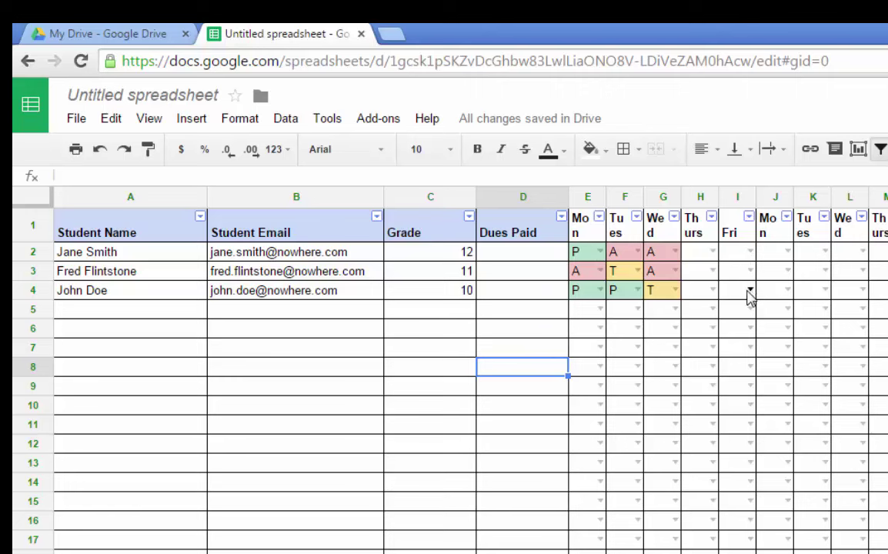
Start a data validation rule for the Dues Paid cells D2:D28 with List of items as the criteria.
click(489, 248)
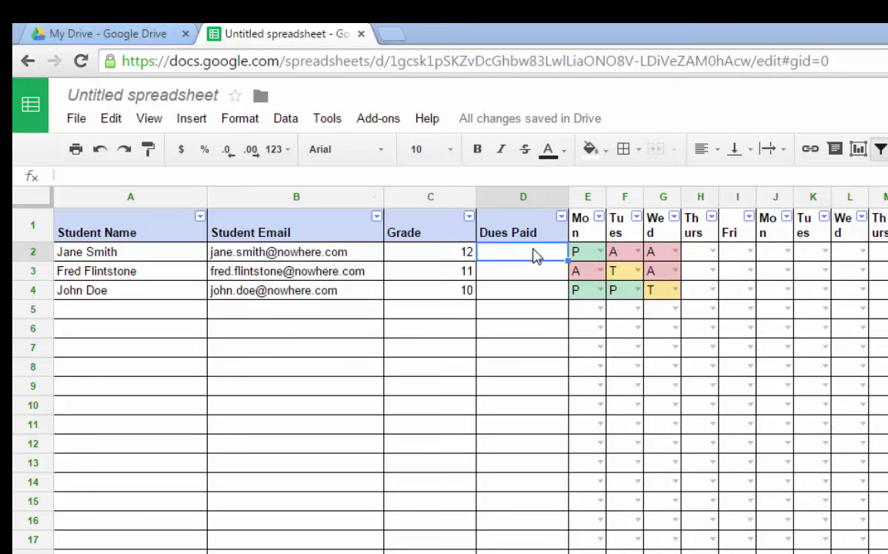
drag(531, 260, 523, 550)
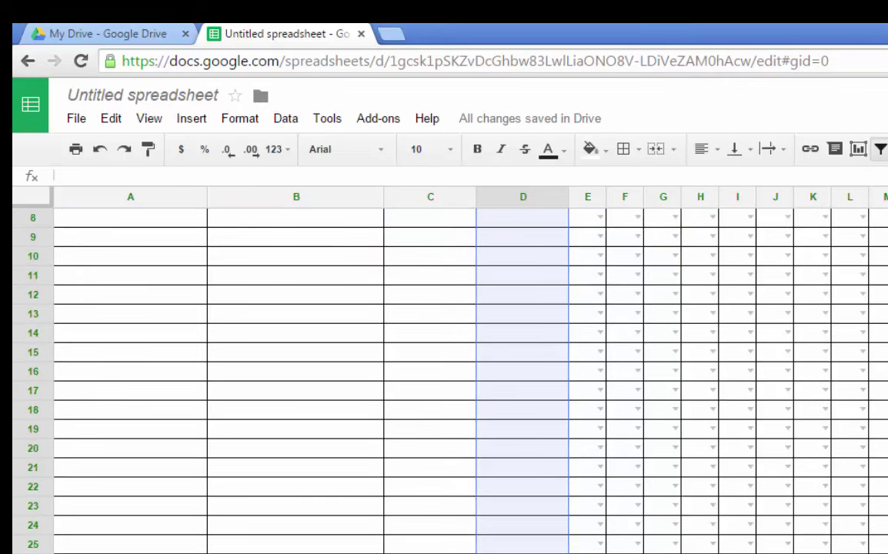
click(283, 121)
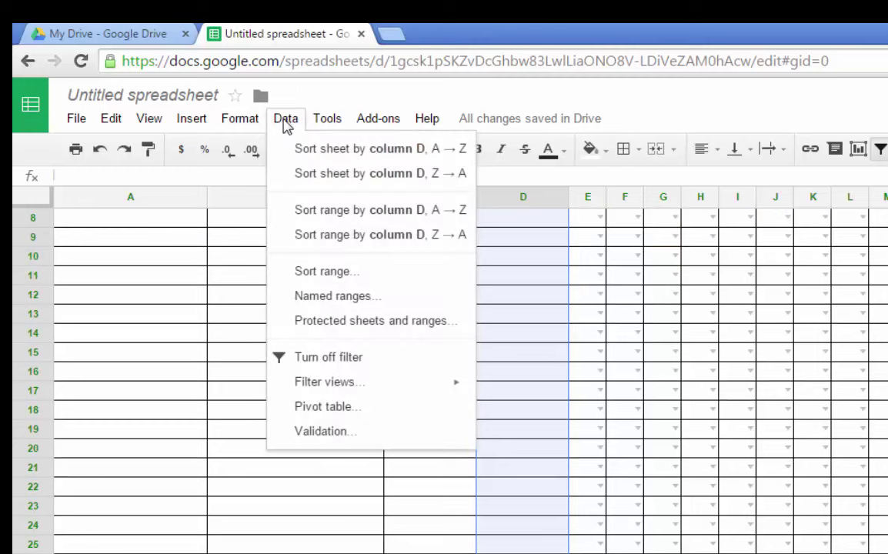
click(327, 431)
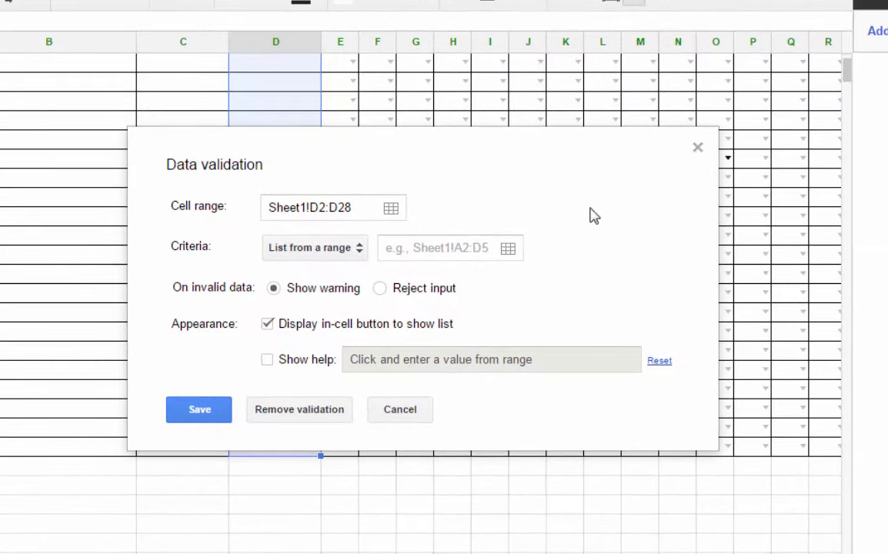
click(321, 248)
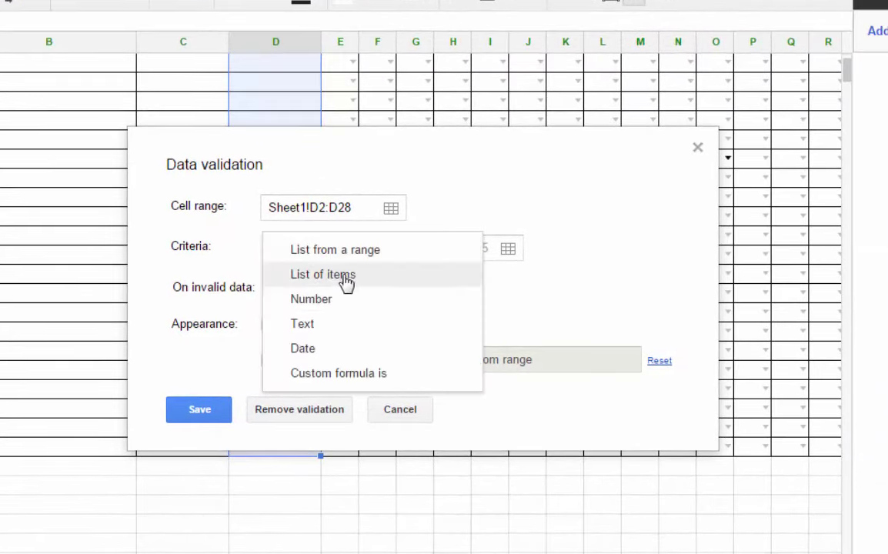
click(348, 283)
click(408, 250)
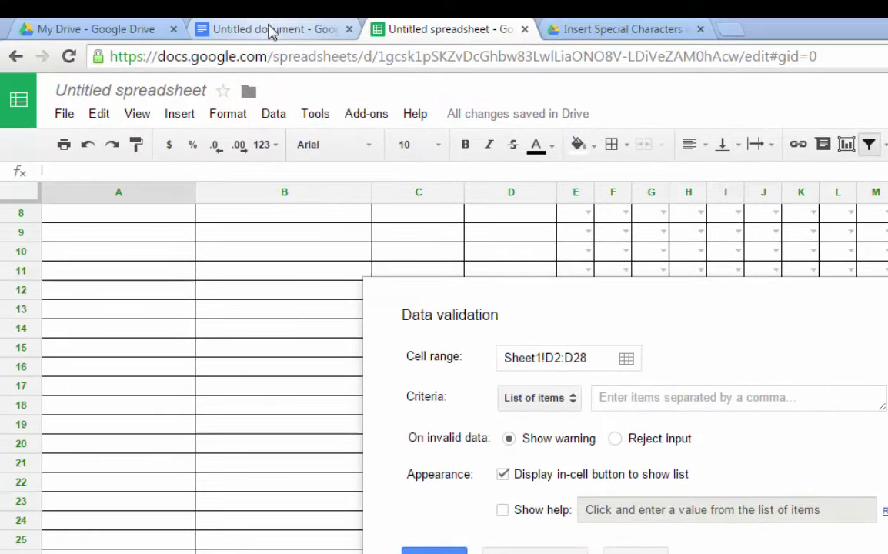
Switch to the untitled Google Docs document and insert the Ballot Box and check mark special characters.
click(242, 12)
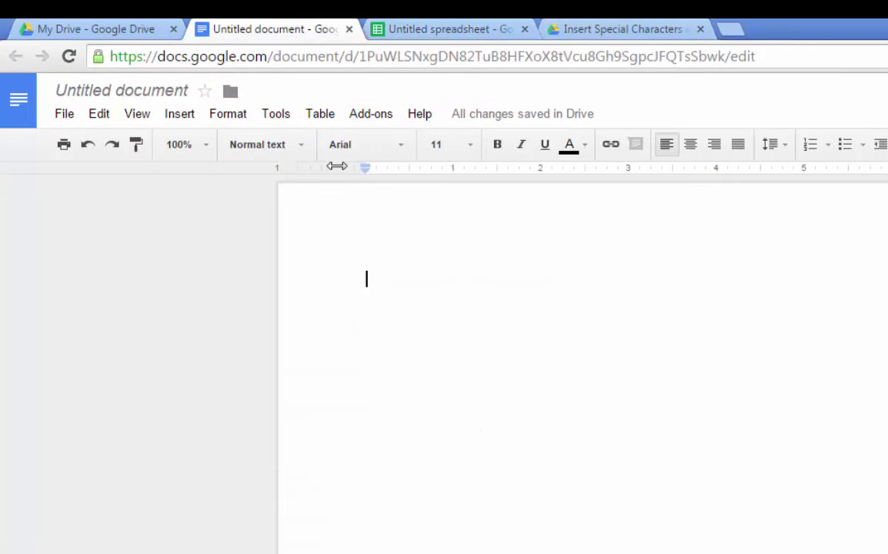
click(183, 118)
click(214, 349)
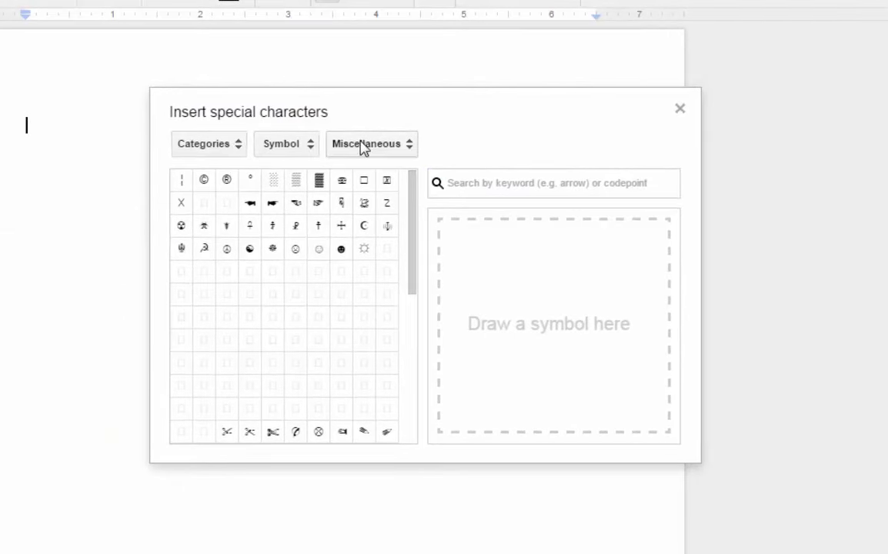
mouse_move(371, 186)
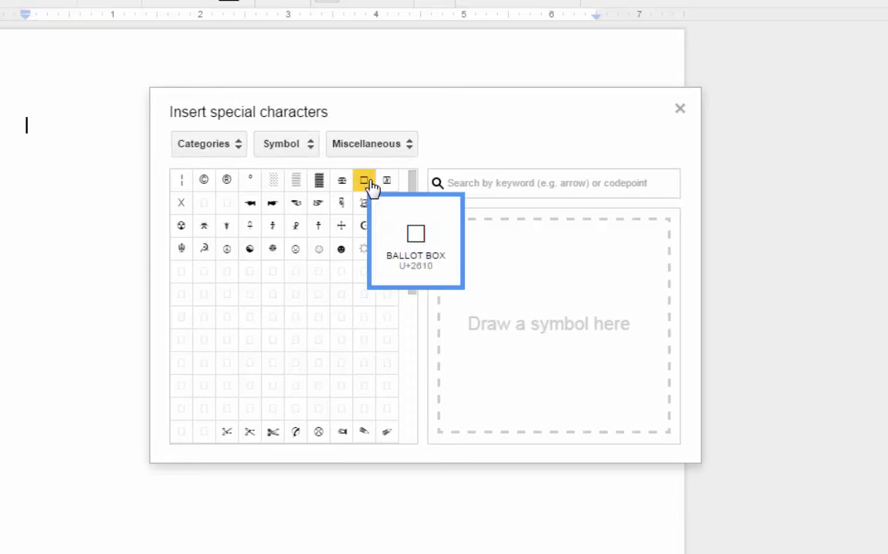
click(371, 186)
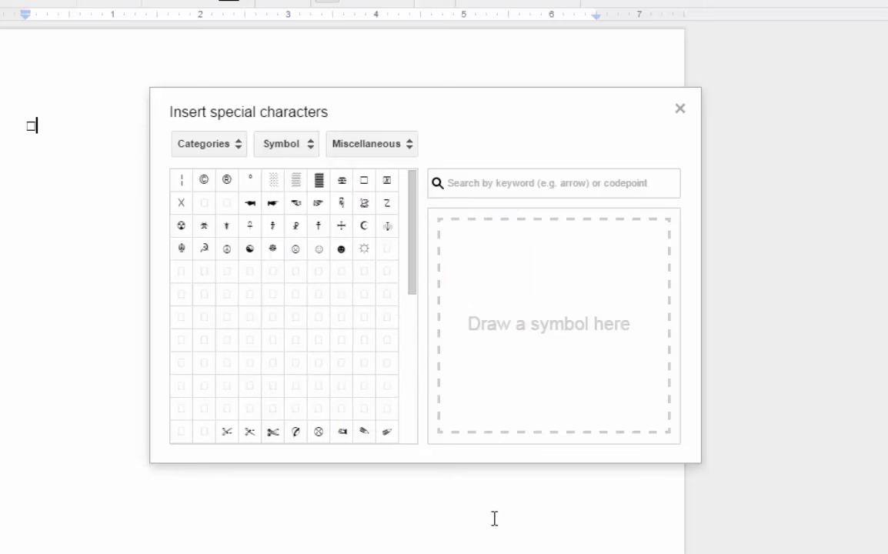
click(541, 182)
text(check)
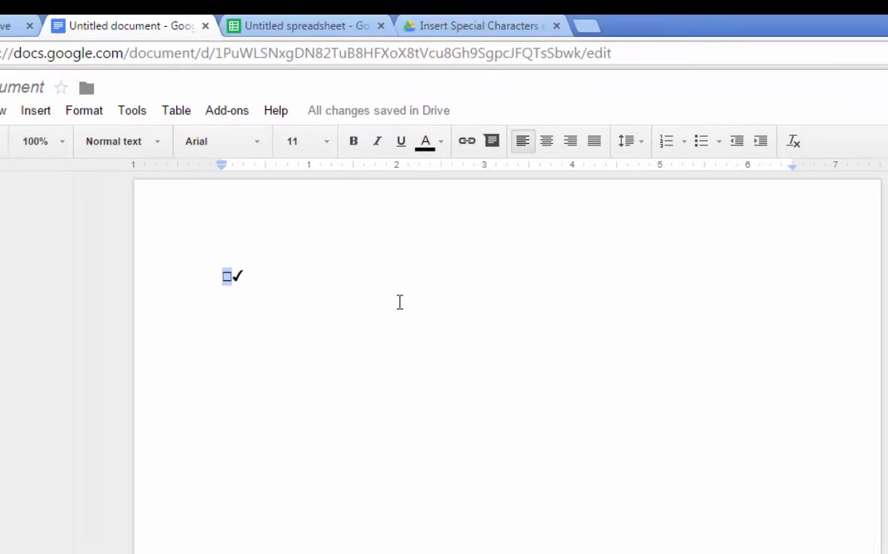
Return to the Google Sheets spreadsheet and paste the ballot box as the first item of the validation list for D2:D28.
click(313, 31)
click(488, 393)
key(ctrl+v)
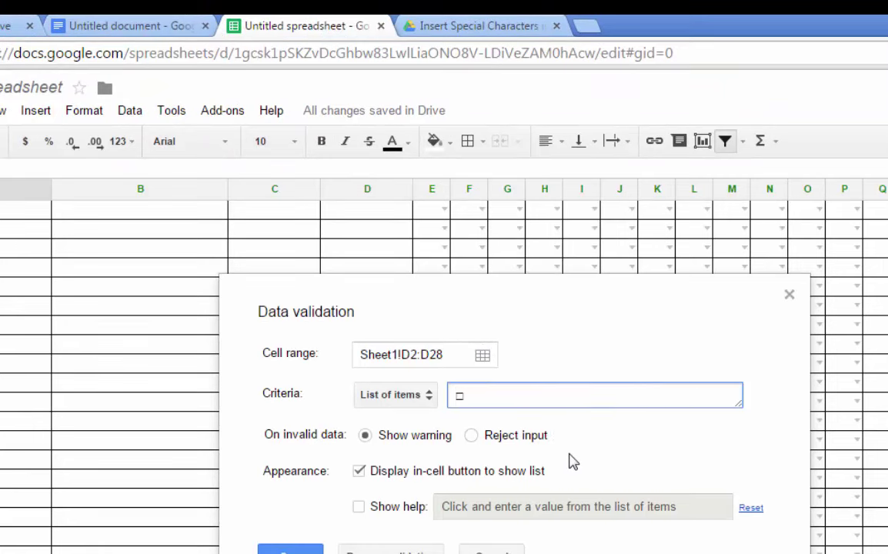
Copy the check mark from the untitled Google Docs document into the D2:D28 validation list as its second item and save the rule.
click(148, 24)
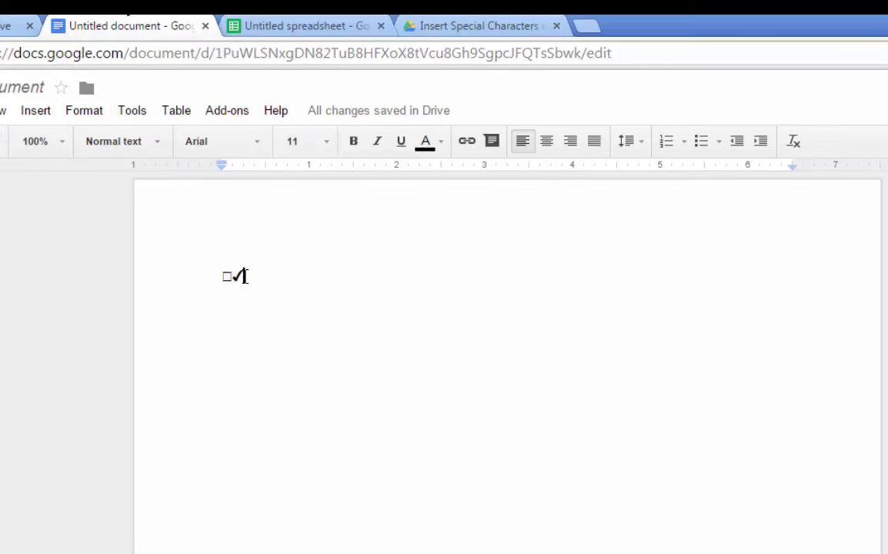
click(304, 25)
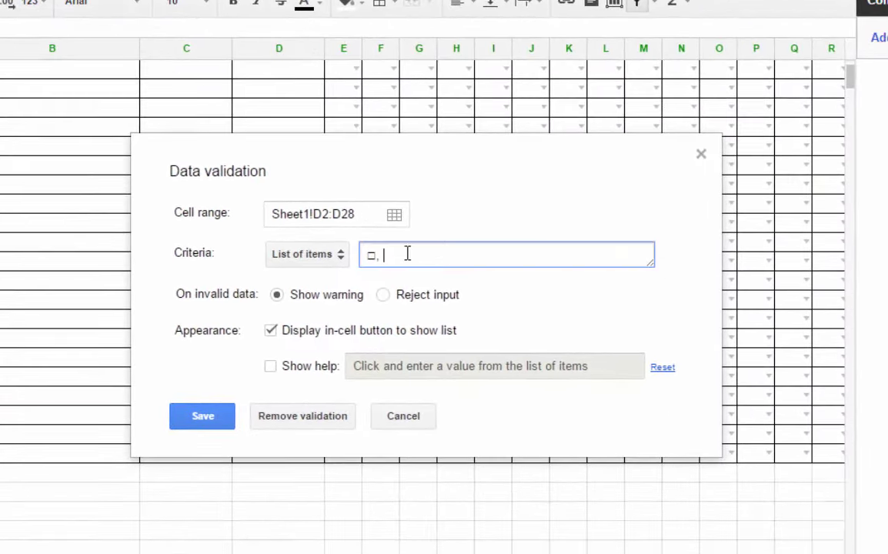
key(ctrl+v)
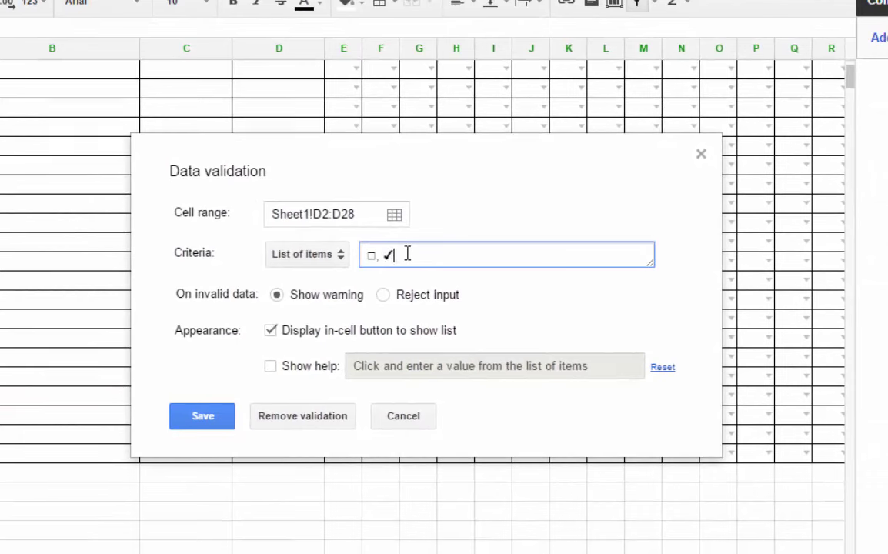
click(205, 416)
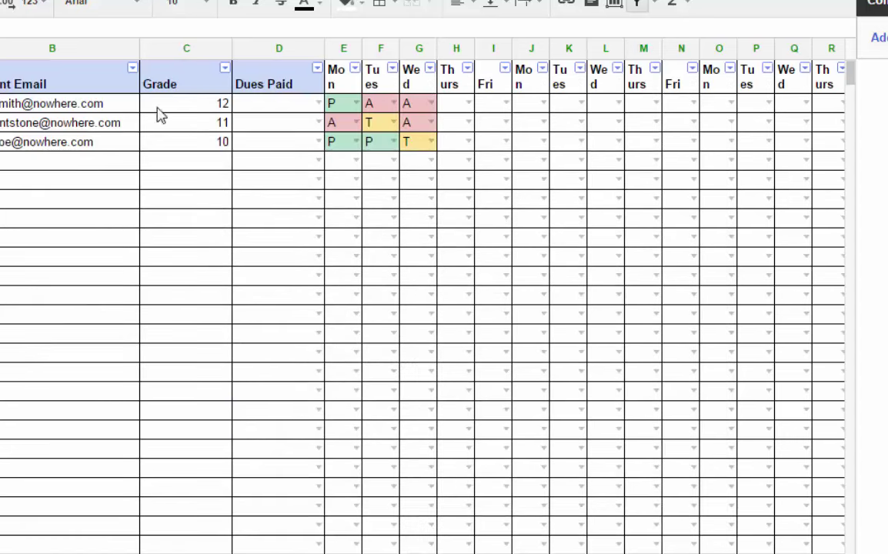
Set Dues Paid to the check mark for the first student and to the ballot box for the second and third students.
click(318, 104)
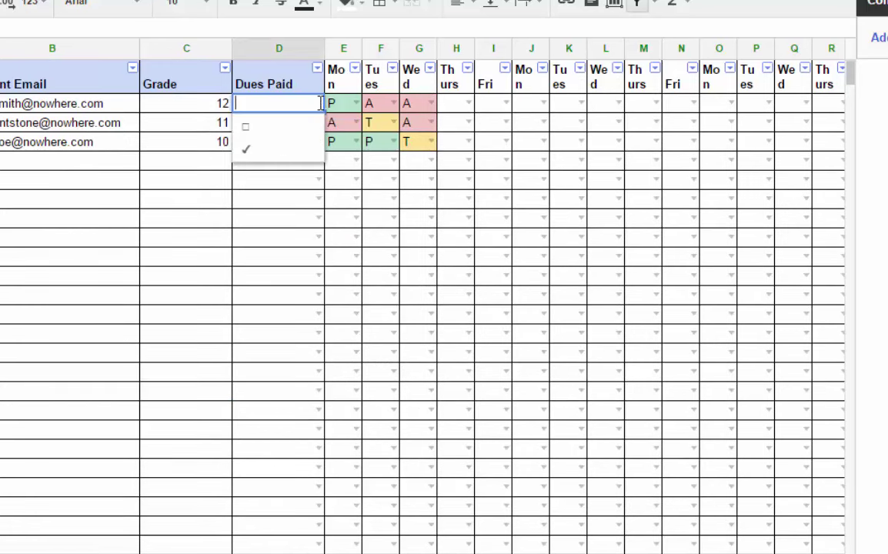
click(246, 150)
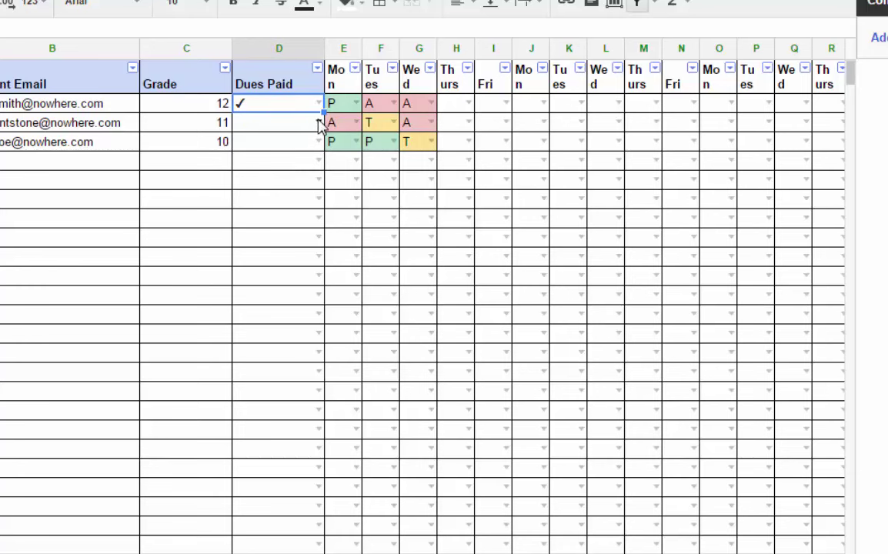
click(319, 123)
click(253, 149)
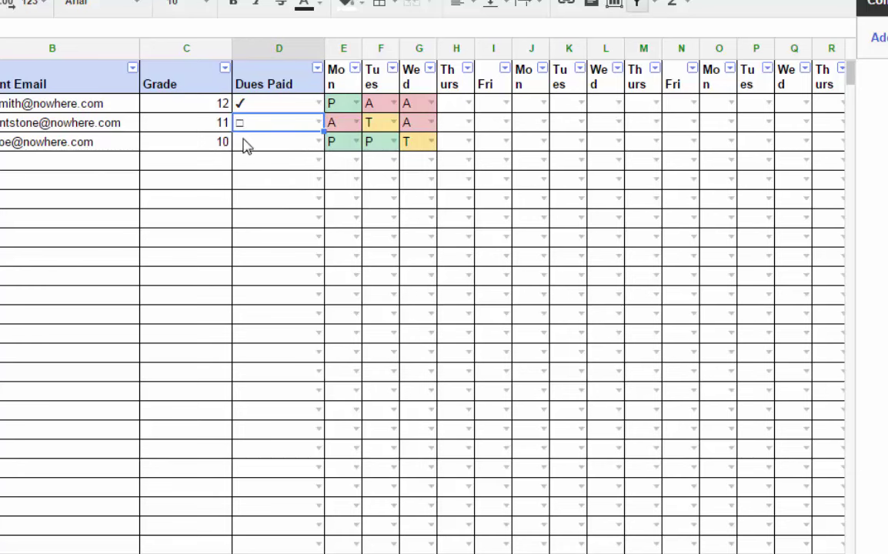
click(319, 141)
click(249, 169)
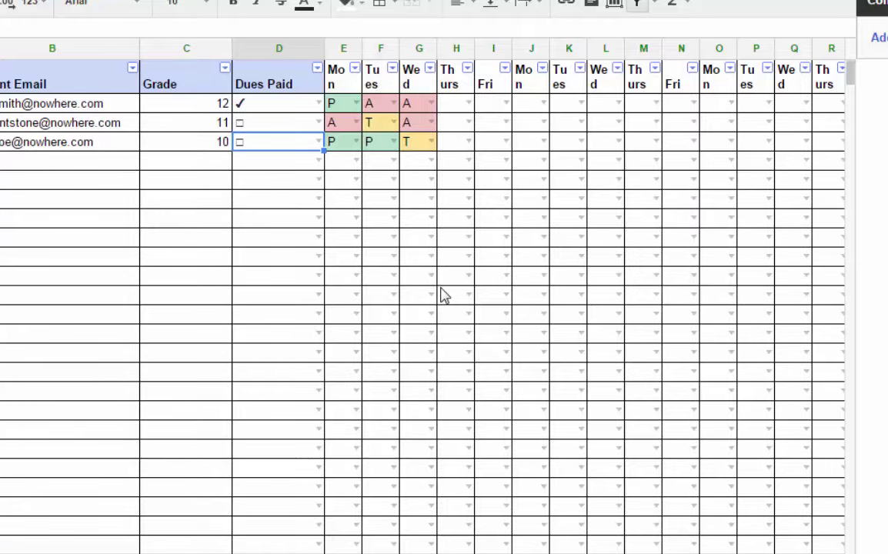